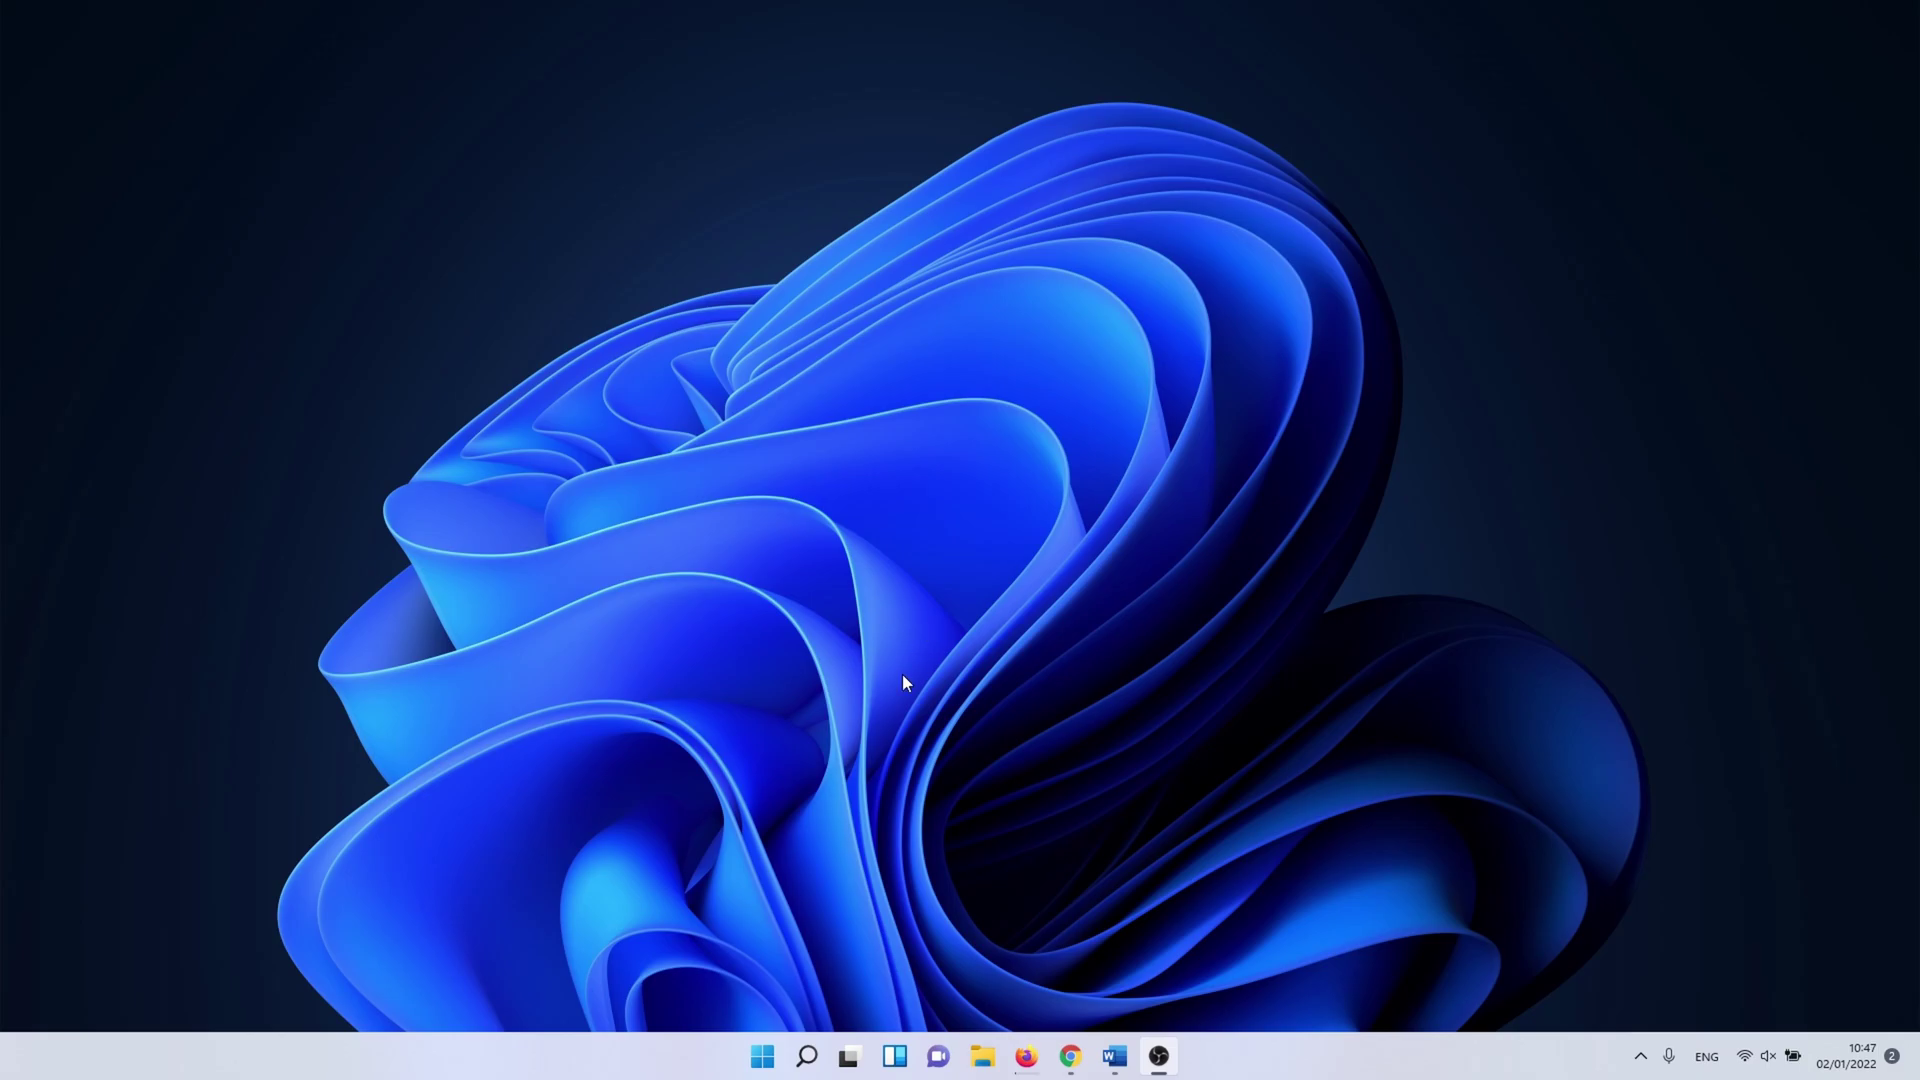
# Step: Find 'choose a power plan' through search and select the High Performance Plan
pyautogui.click(807, 1058)
pyautogui.write('choose a')
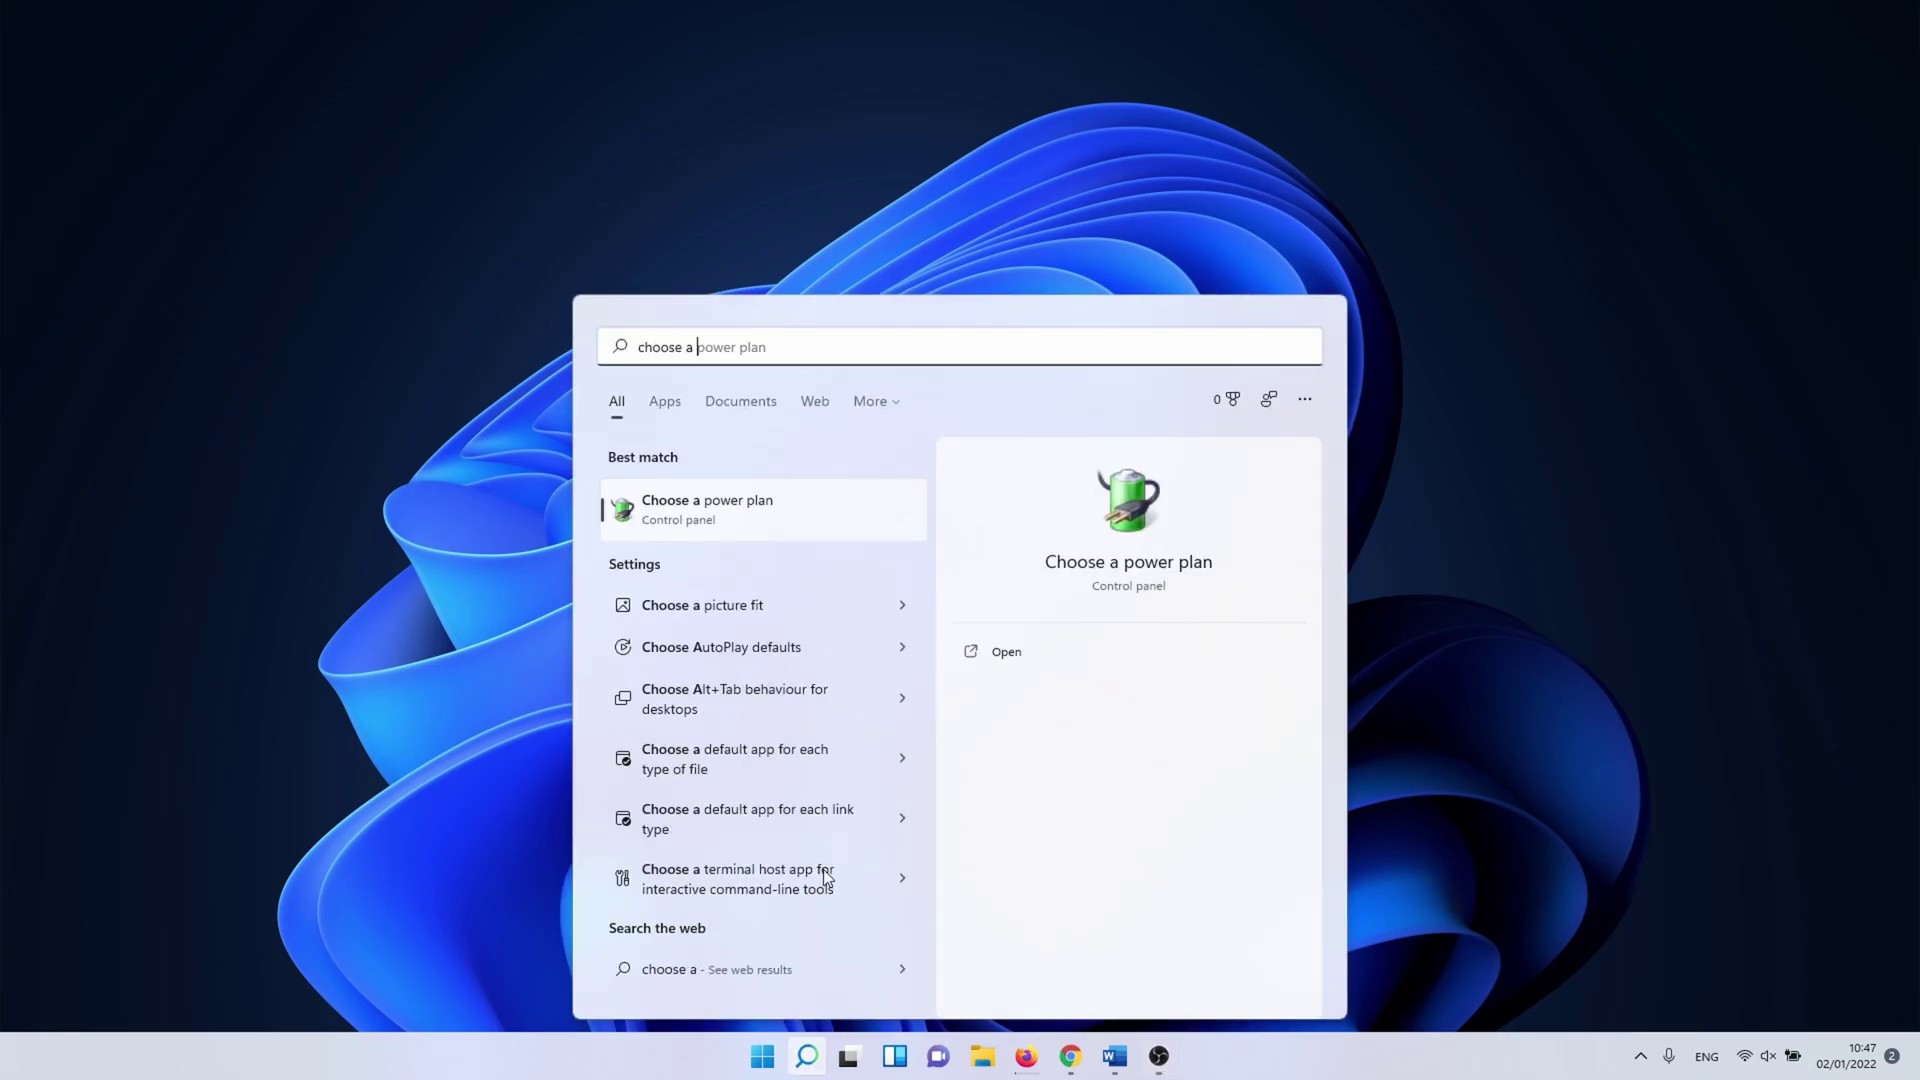
pyautogui.click(842, 505)
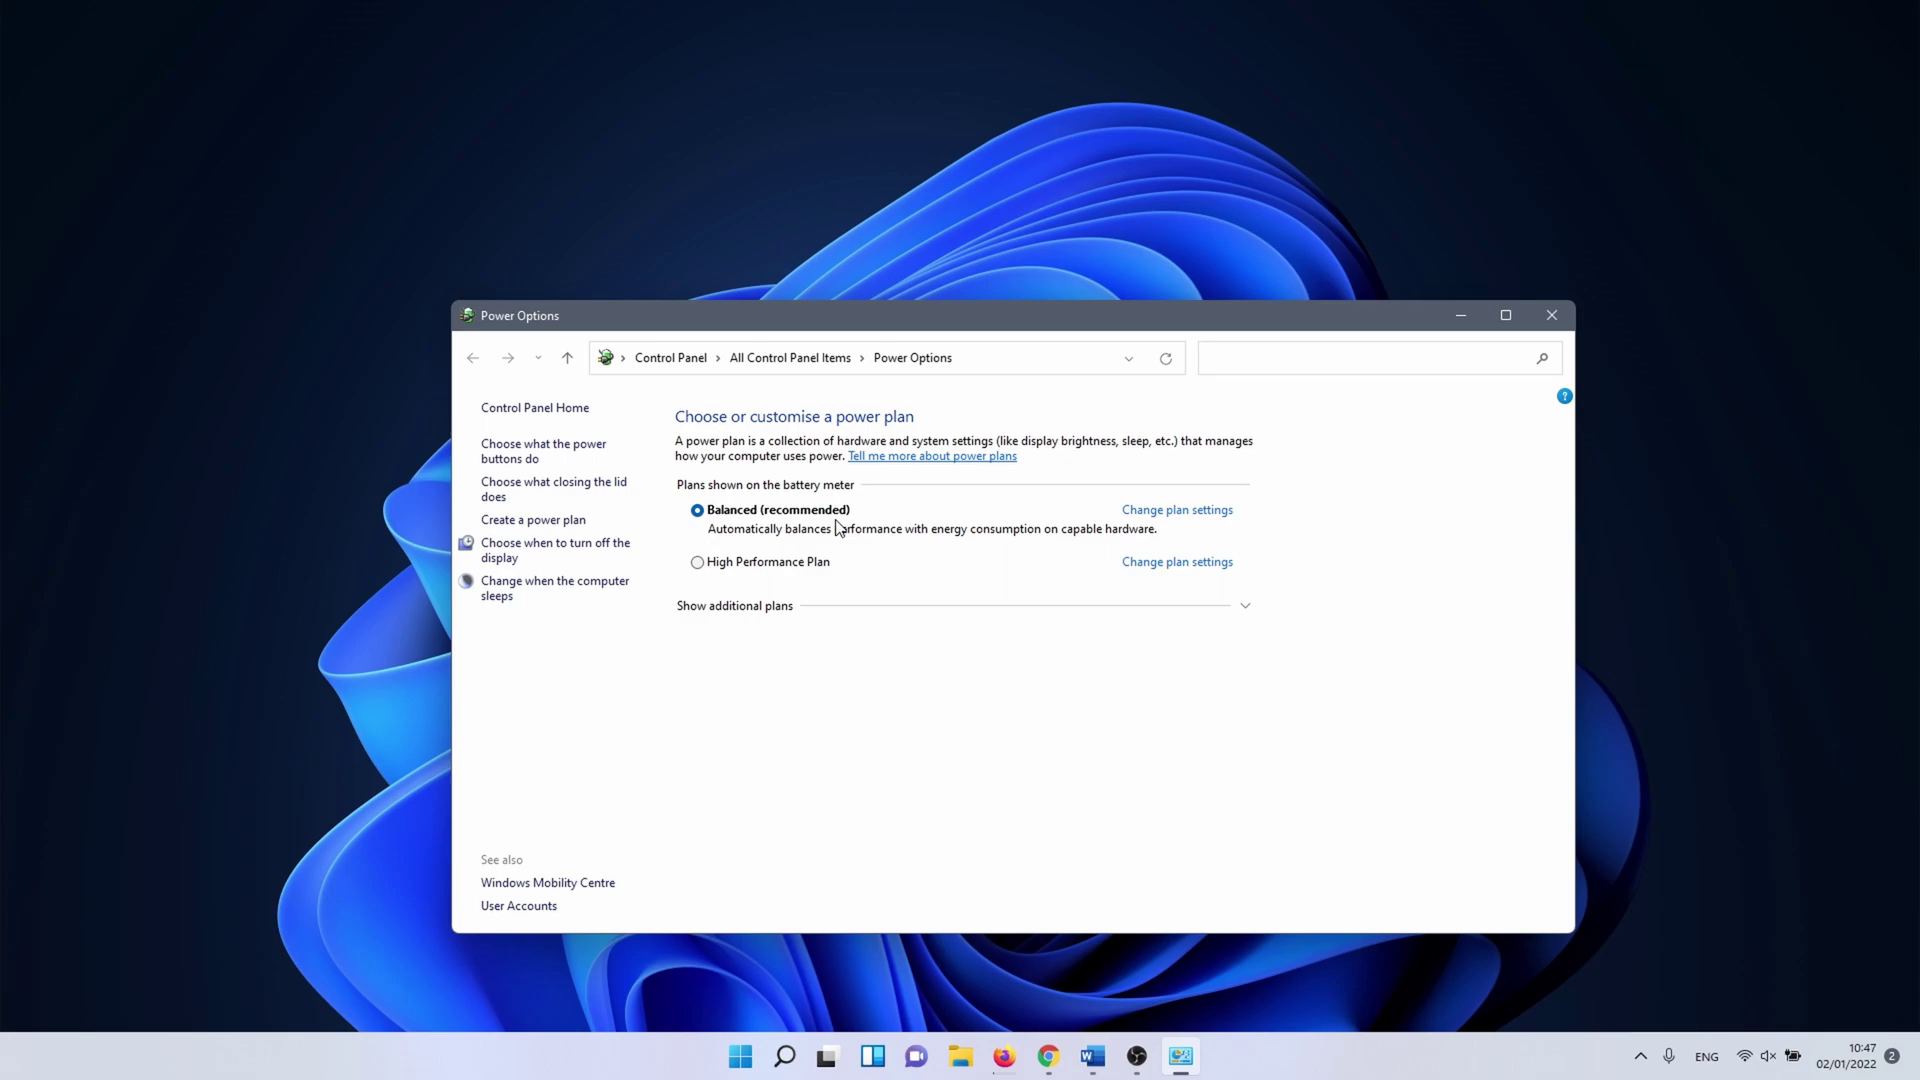
pyautogui.click(735, 568)
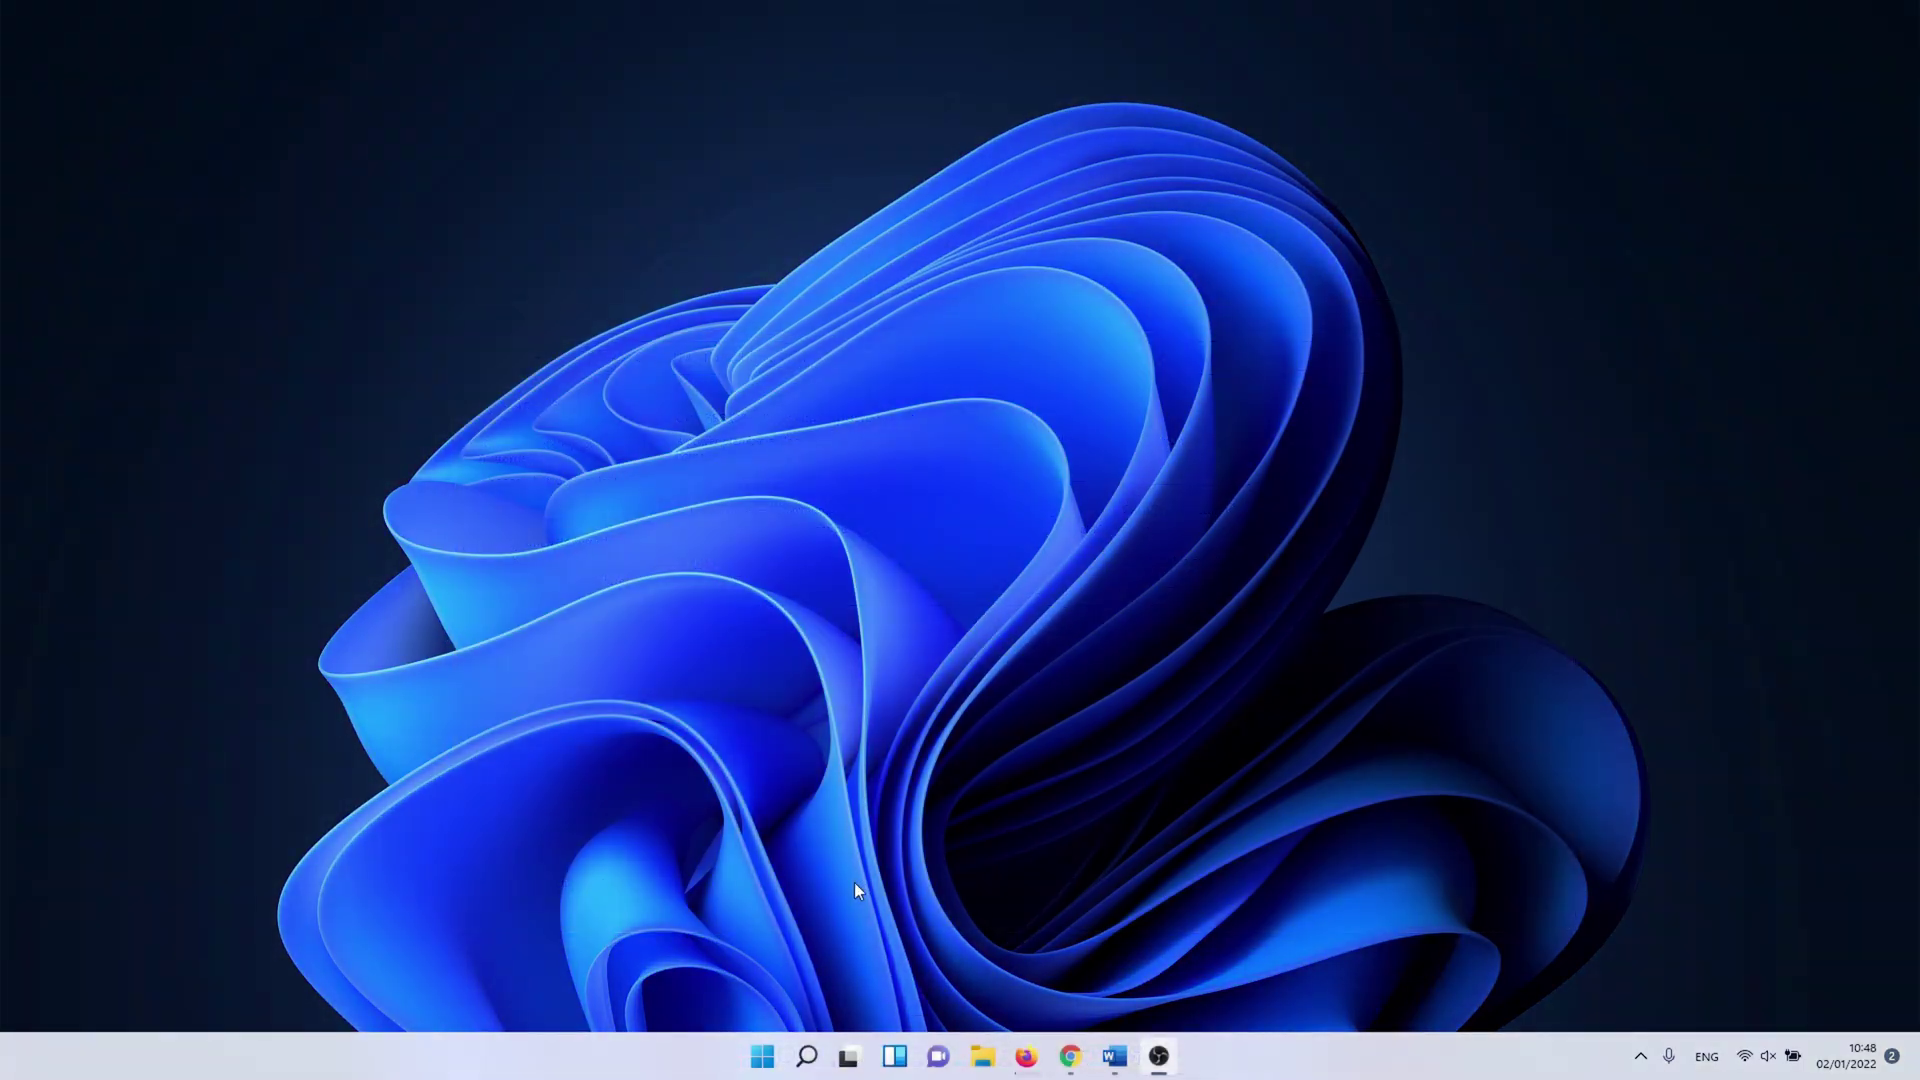
# Step: Set Power mode to Best performance on the System > Power & battery page in Settings
pyautogui.click(807, 1057)
pyautogui.write('settings')
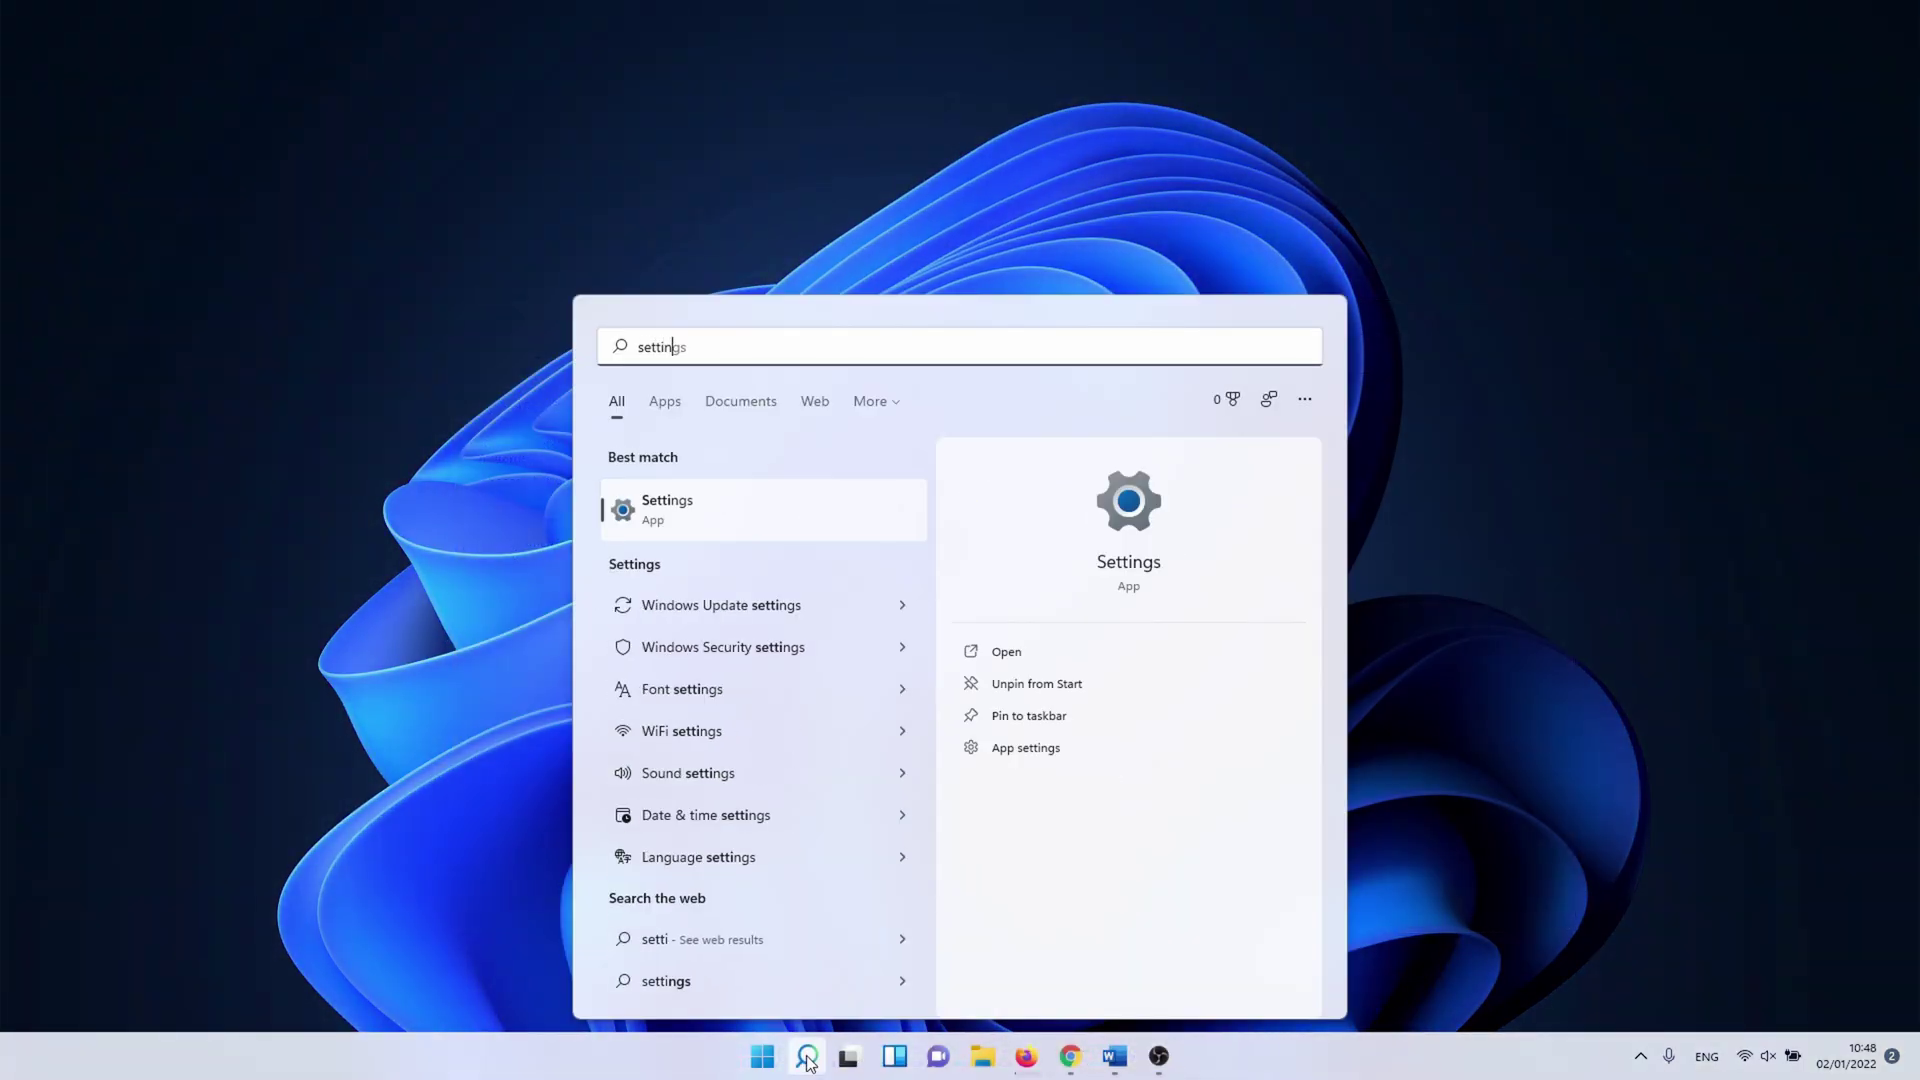
pyautogui.click(706, 513)
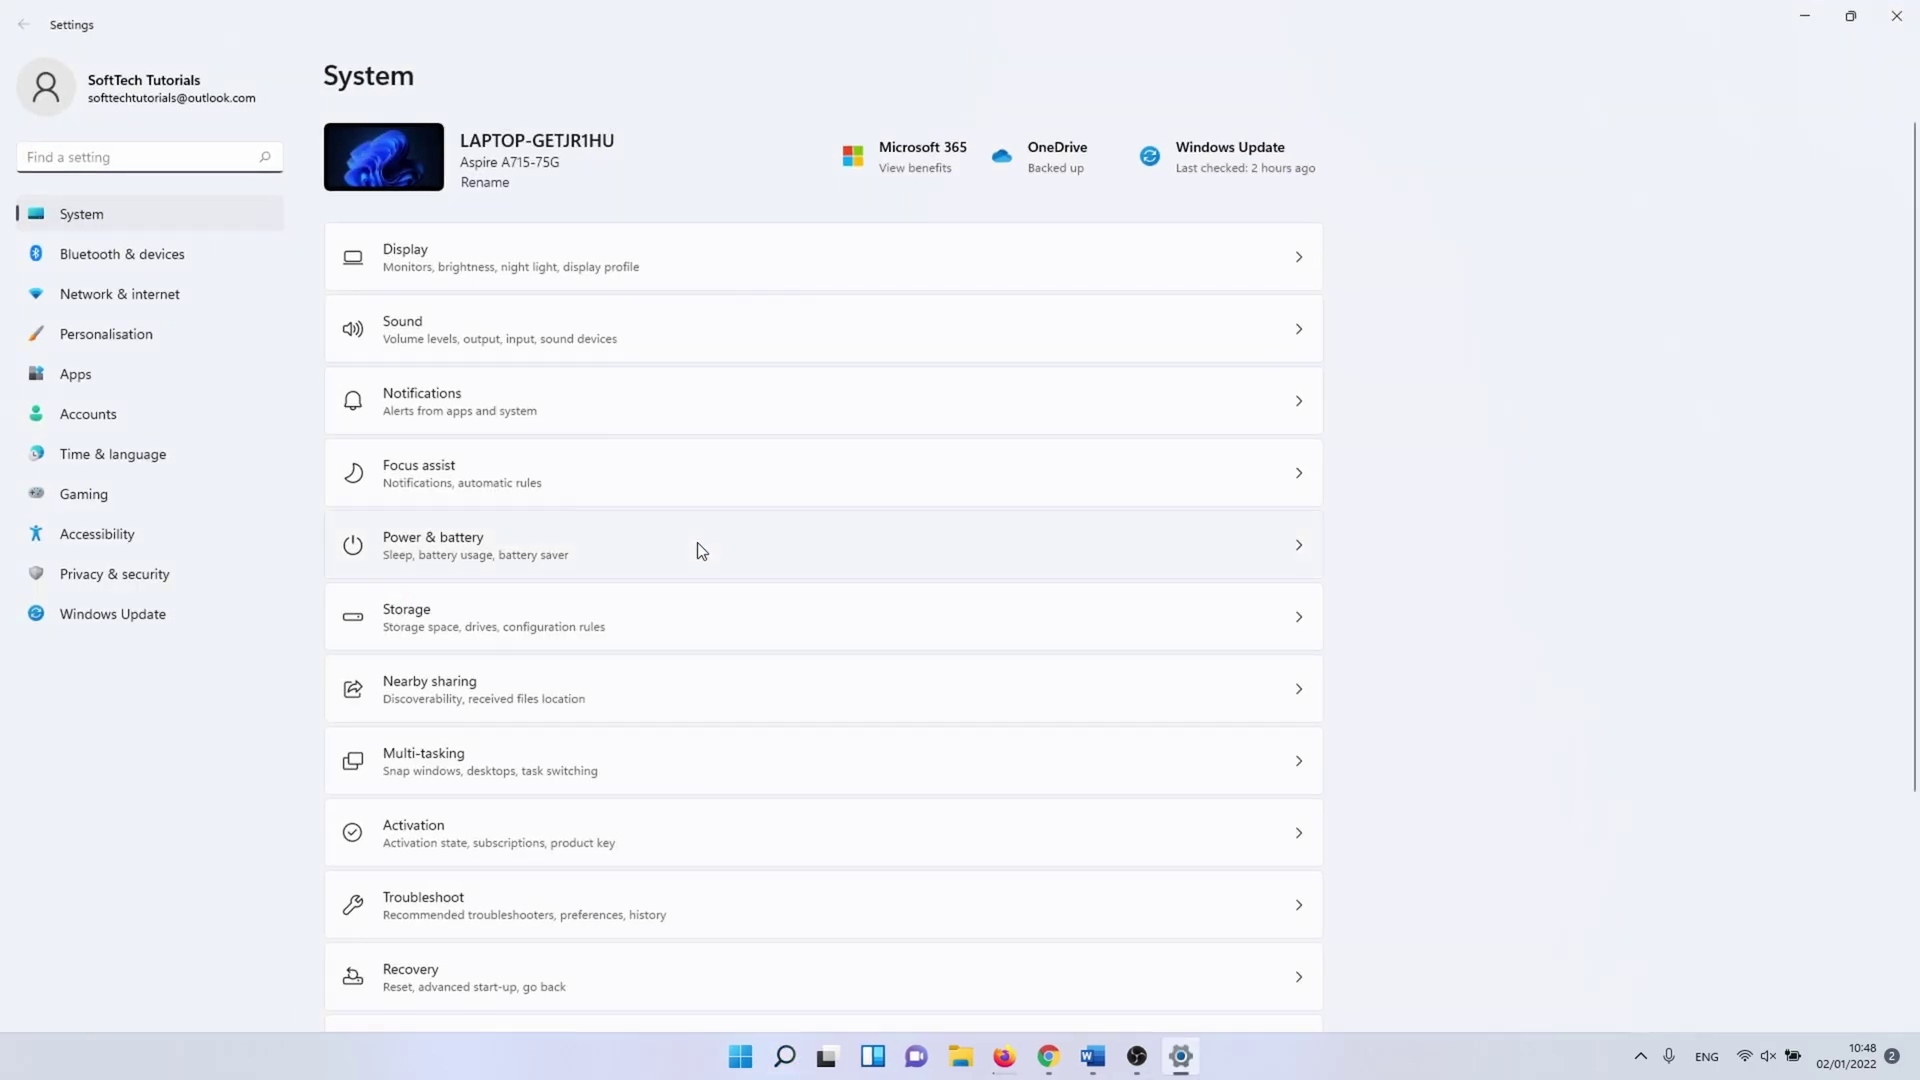
pyautogui.click(699, 545)
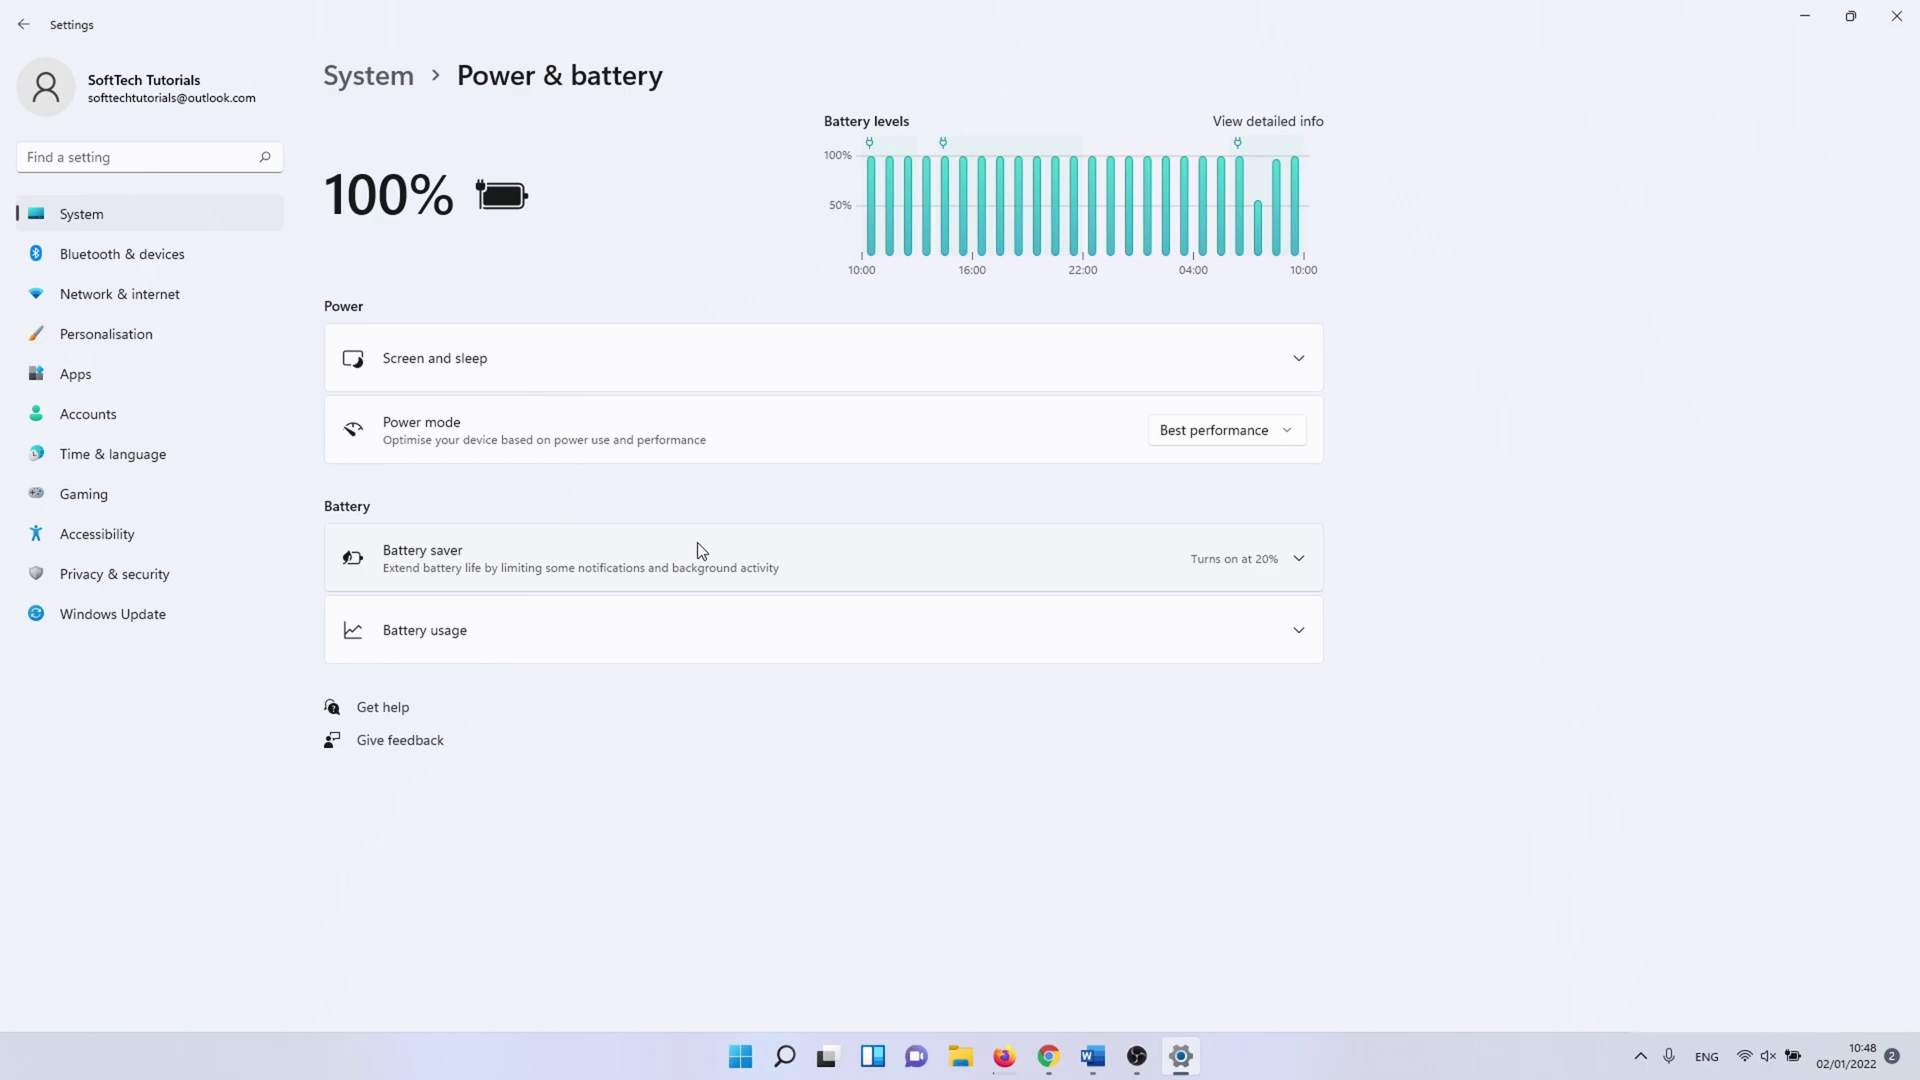
pyautogui.click(1180, 430)
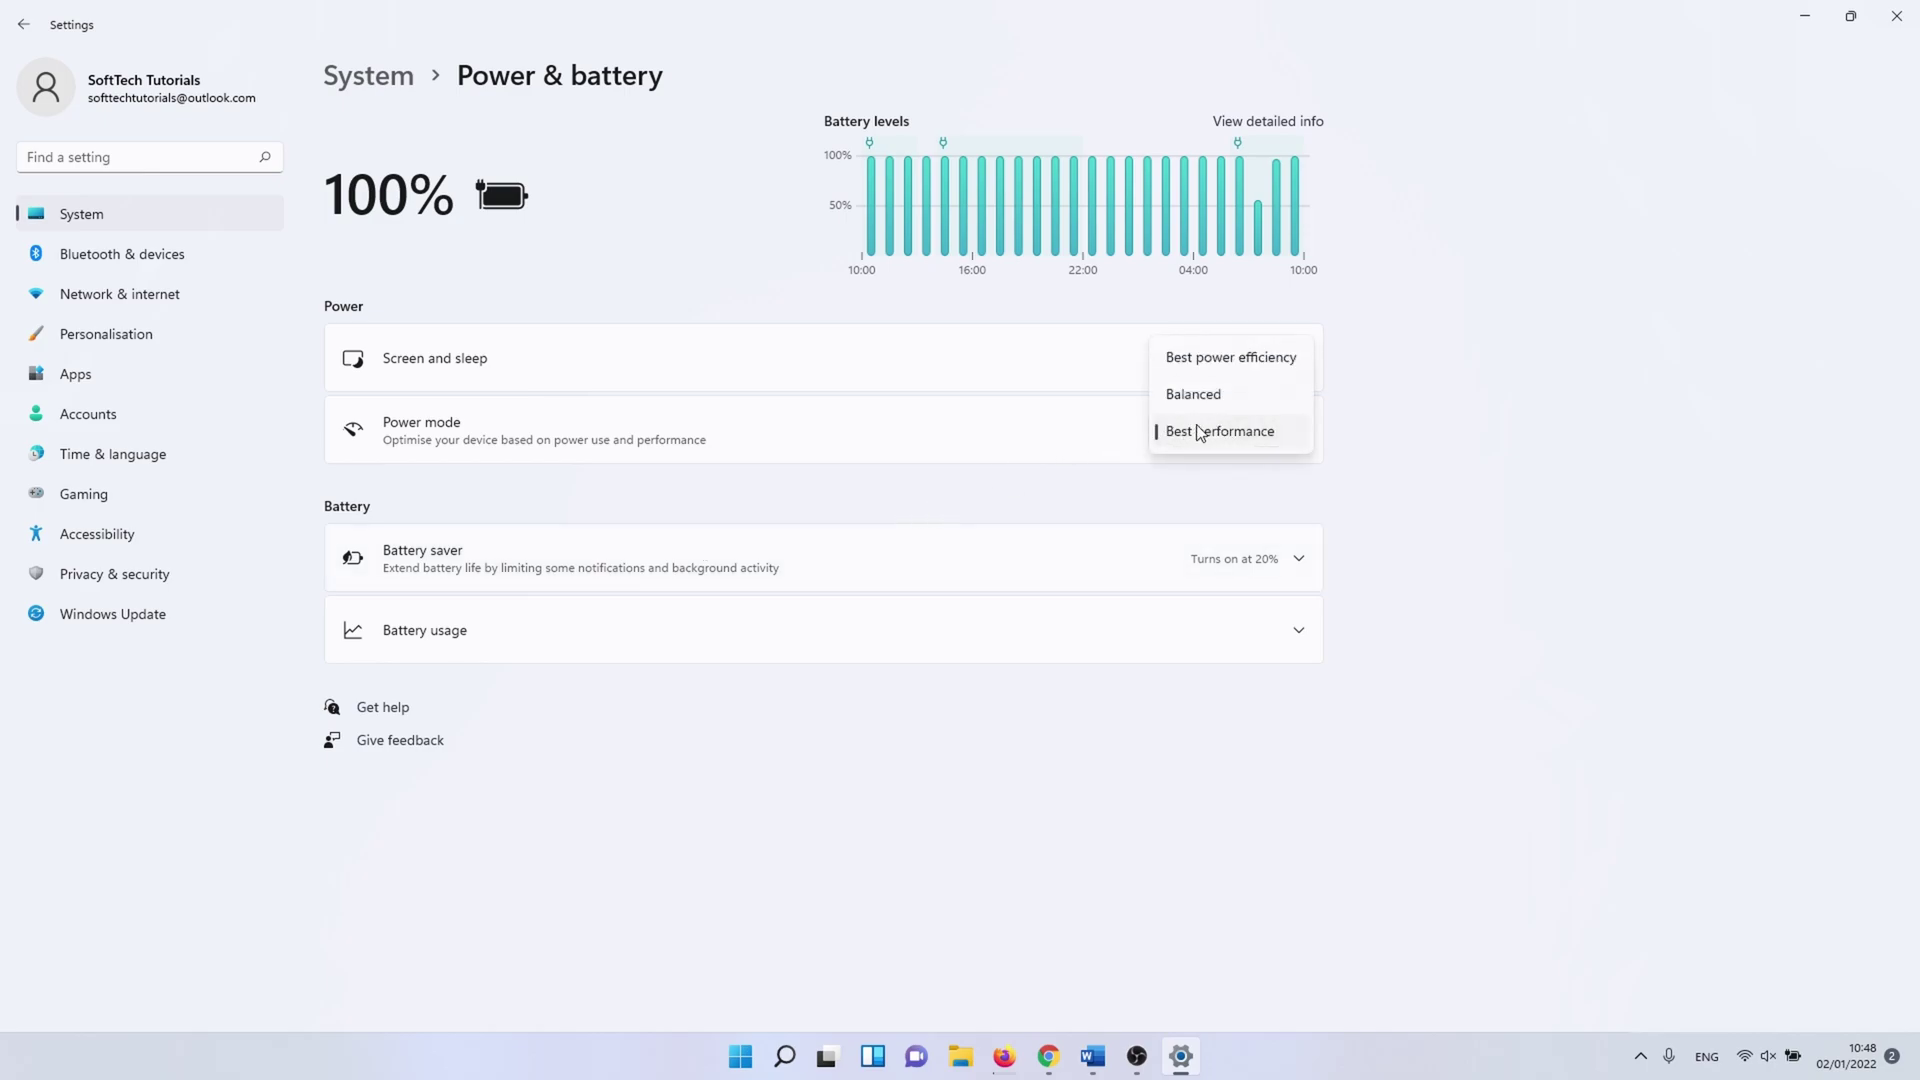
pyautogui.click(1199, 432)
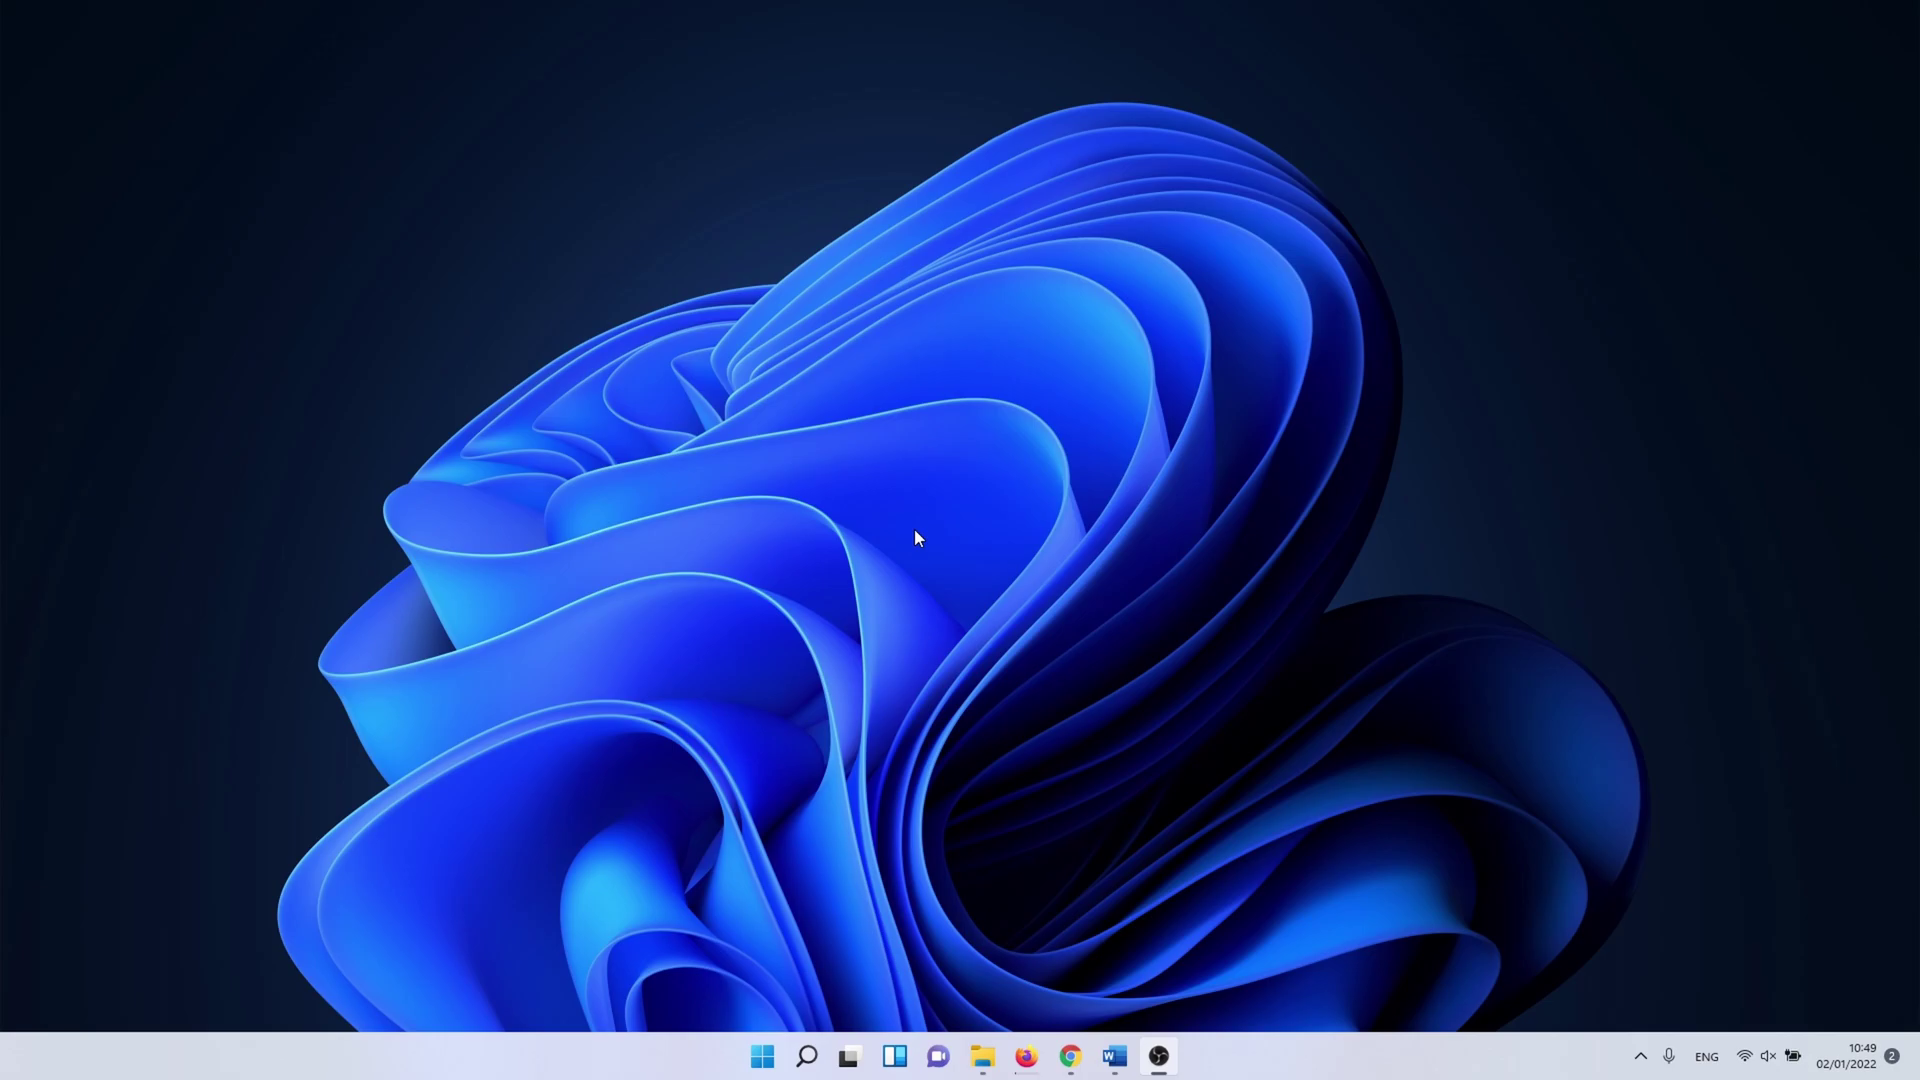
# Step: Disable the High precision event timer under System devices in Device Manager and confirm
pyautogui.click(807, 1052)
pyautogui.write('device man')
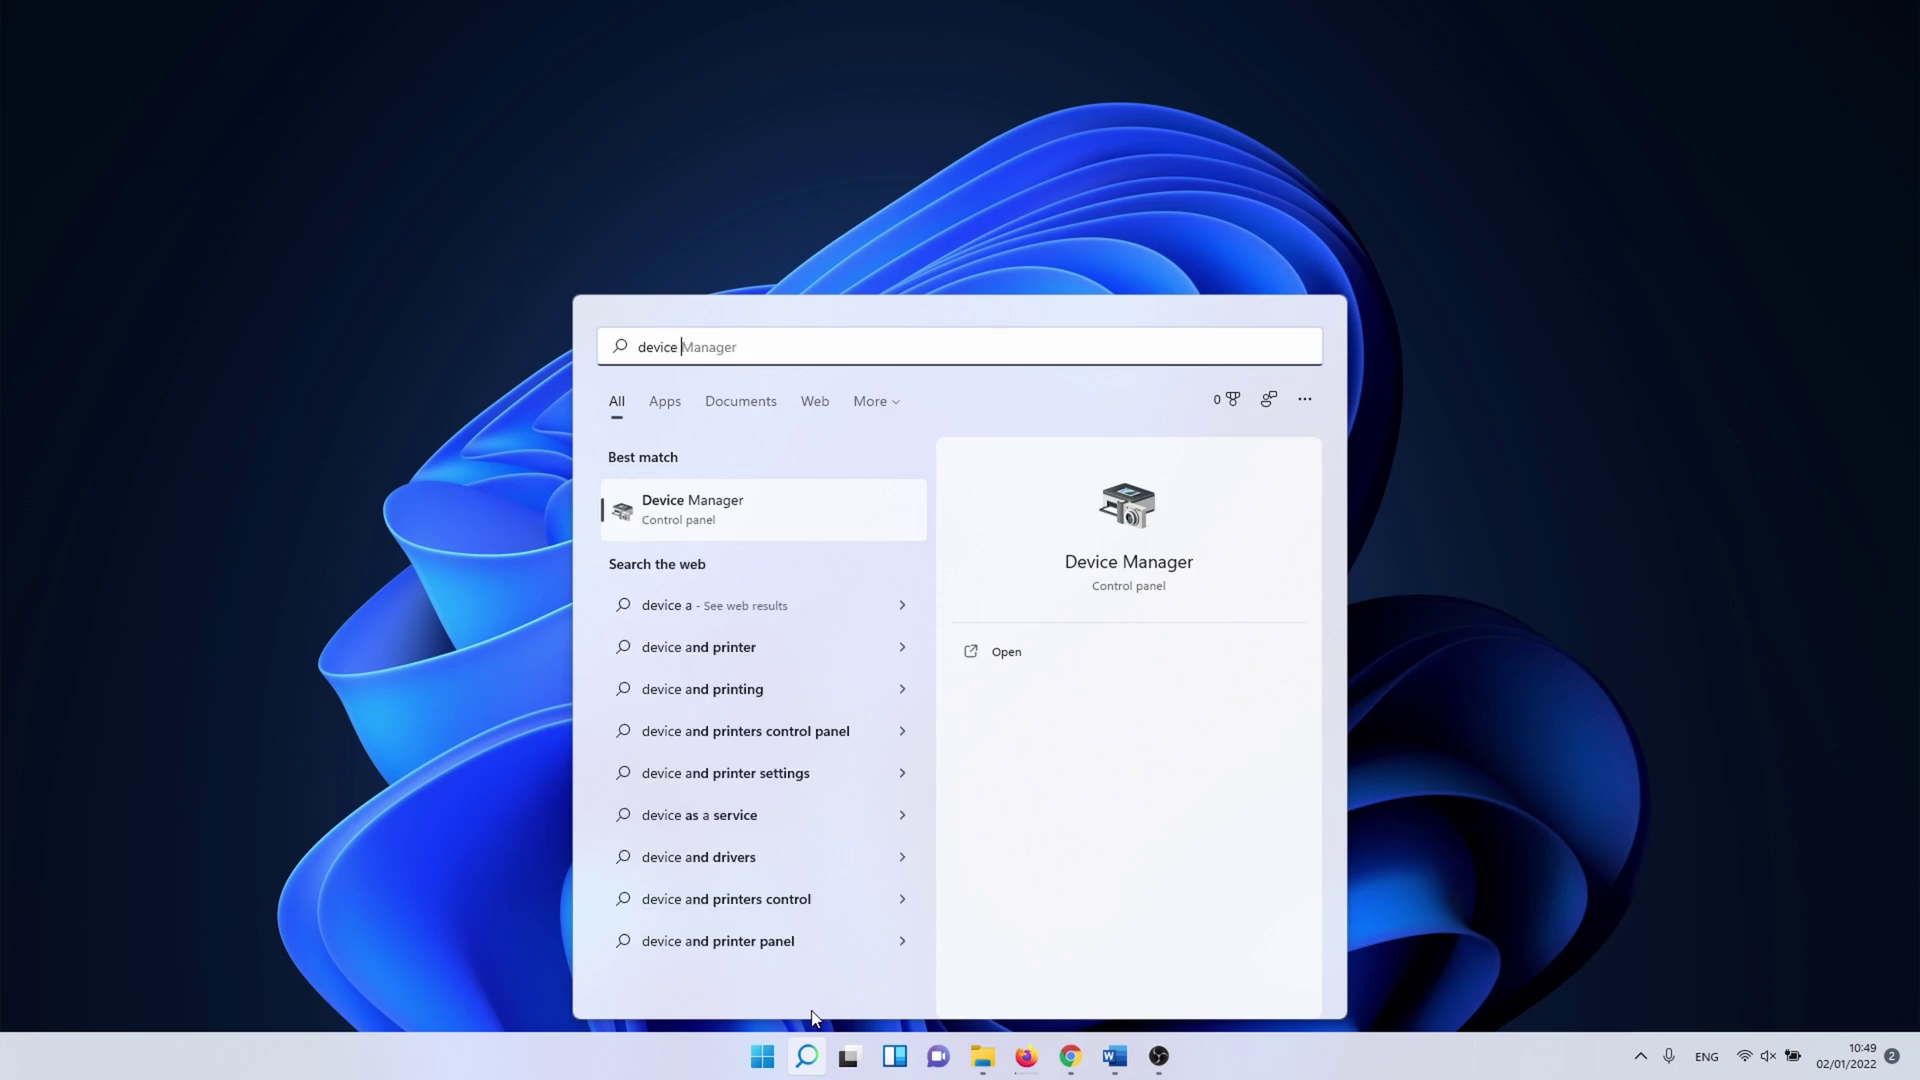
pyautogui.click(771, 522)
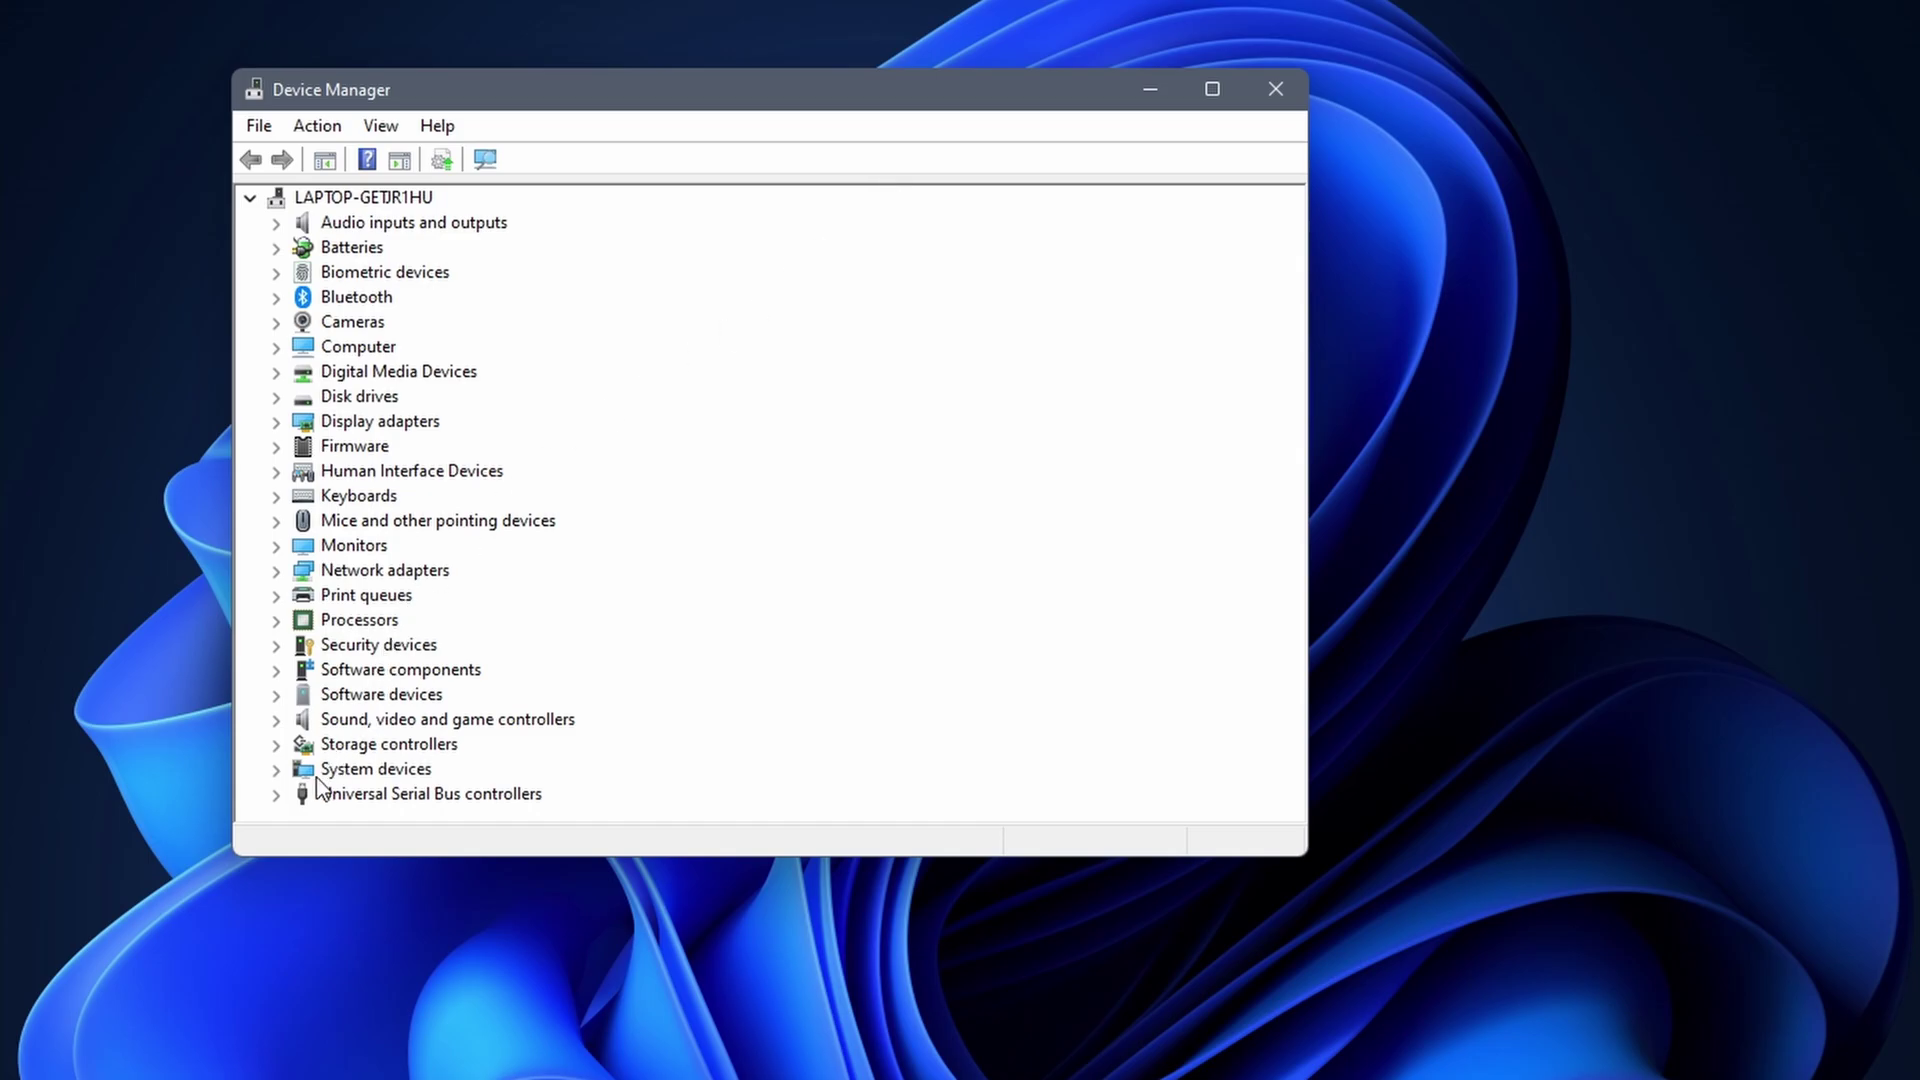
pyautogui.click(279, 772)
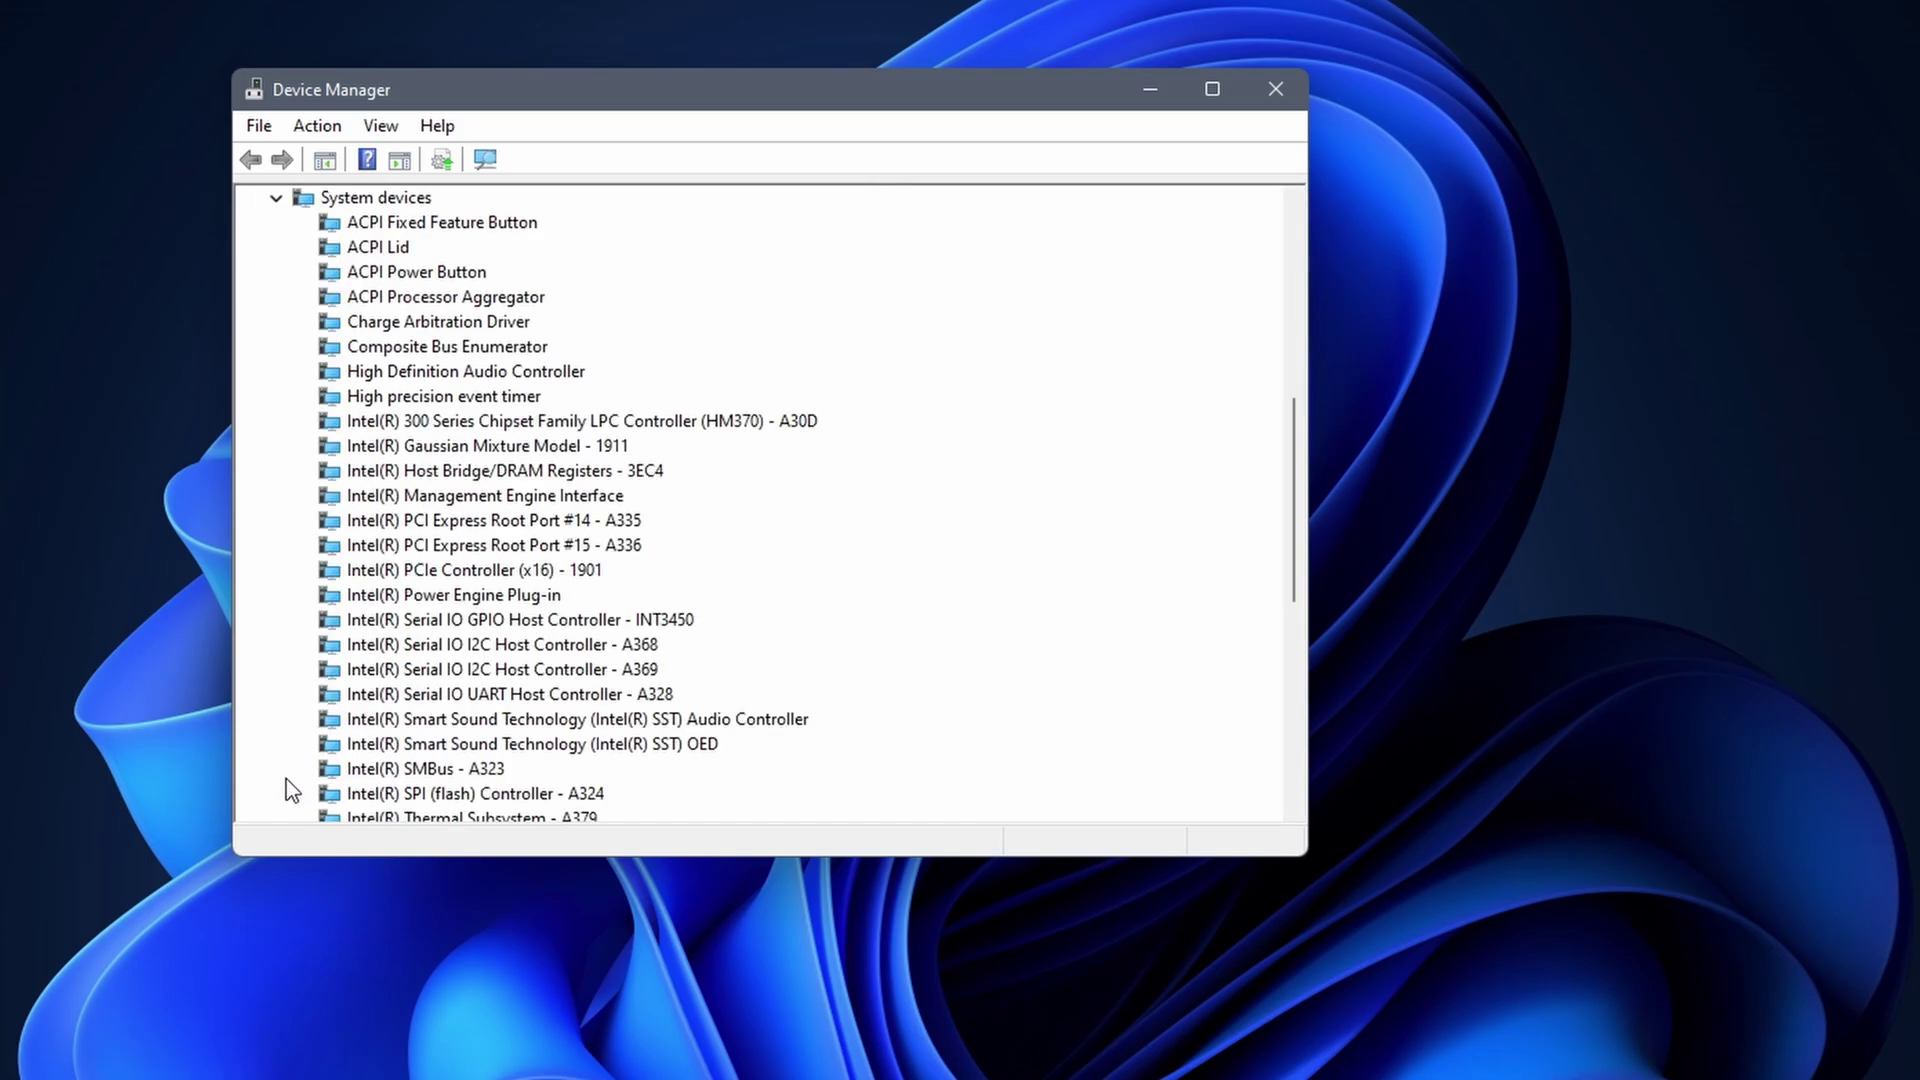
pyautogui.click(517, 400)
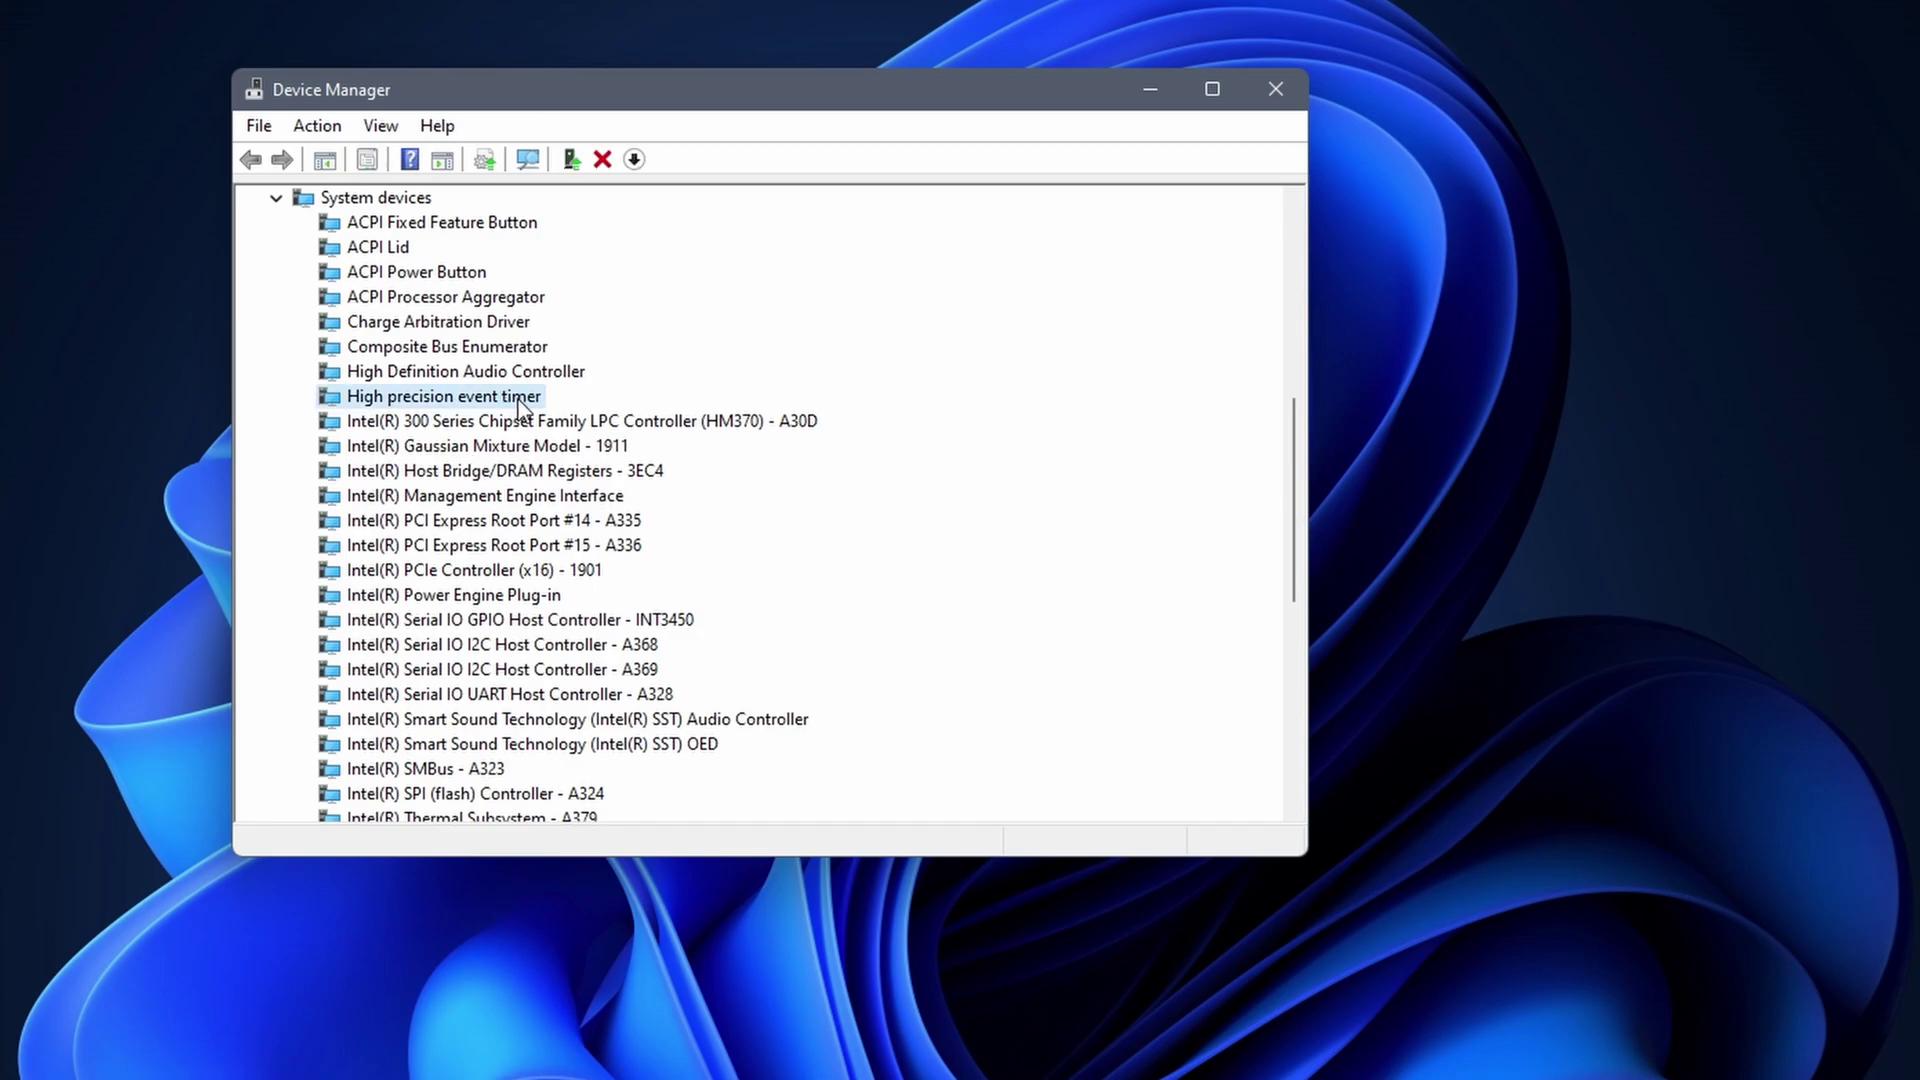
pyautogui.rightClick(517, 400)
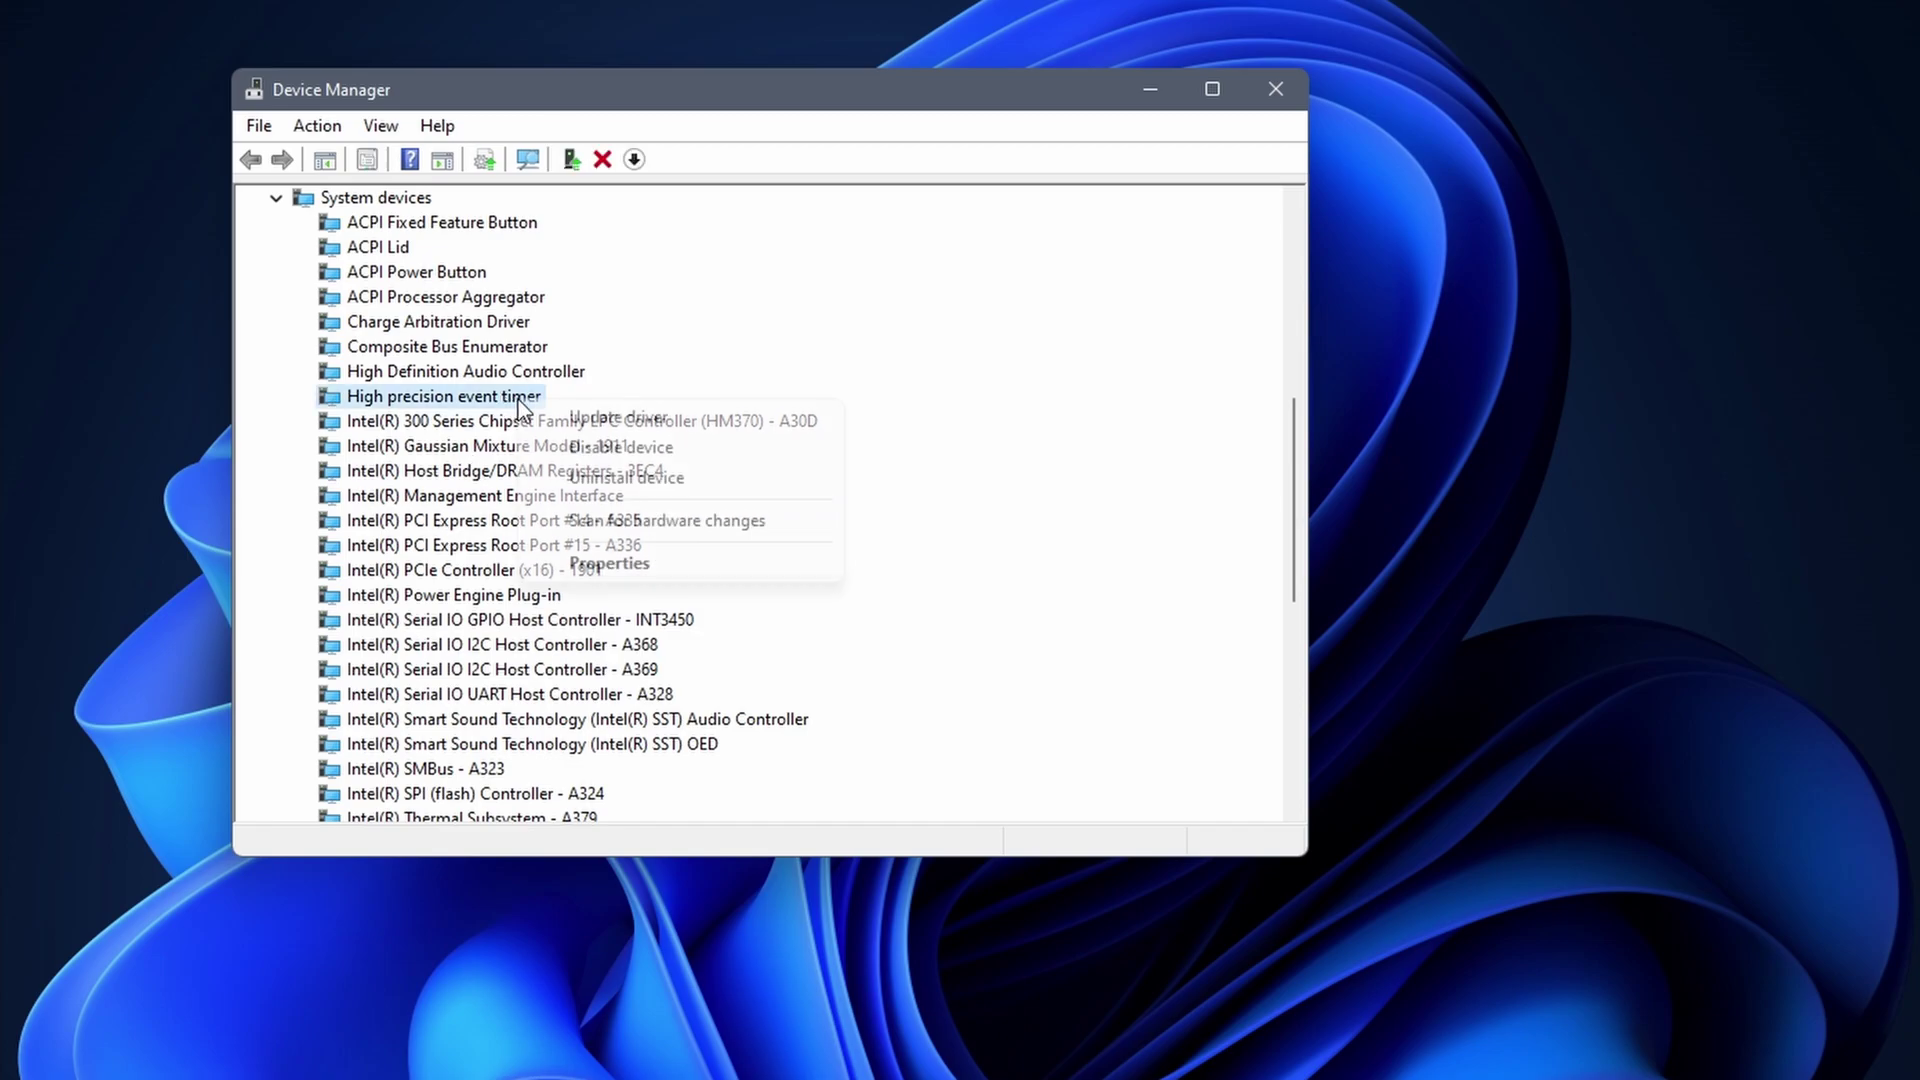
pyautogui.click(627, 449)
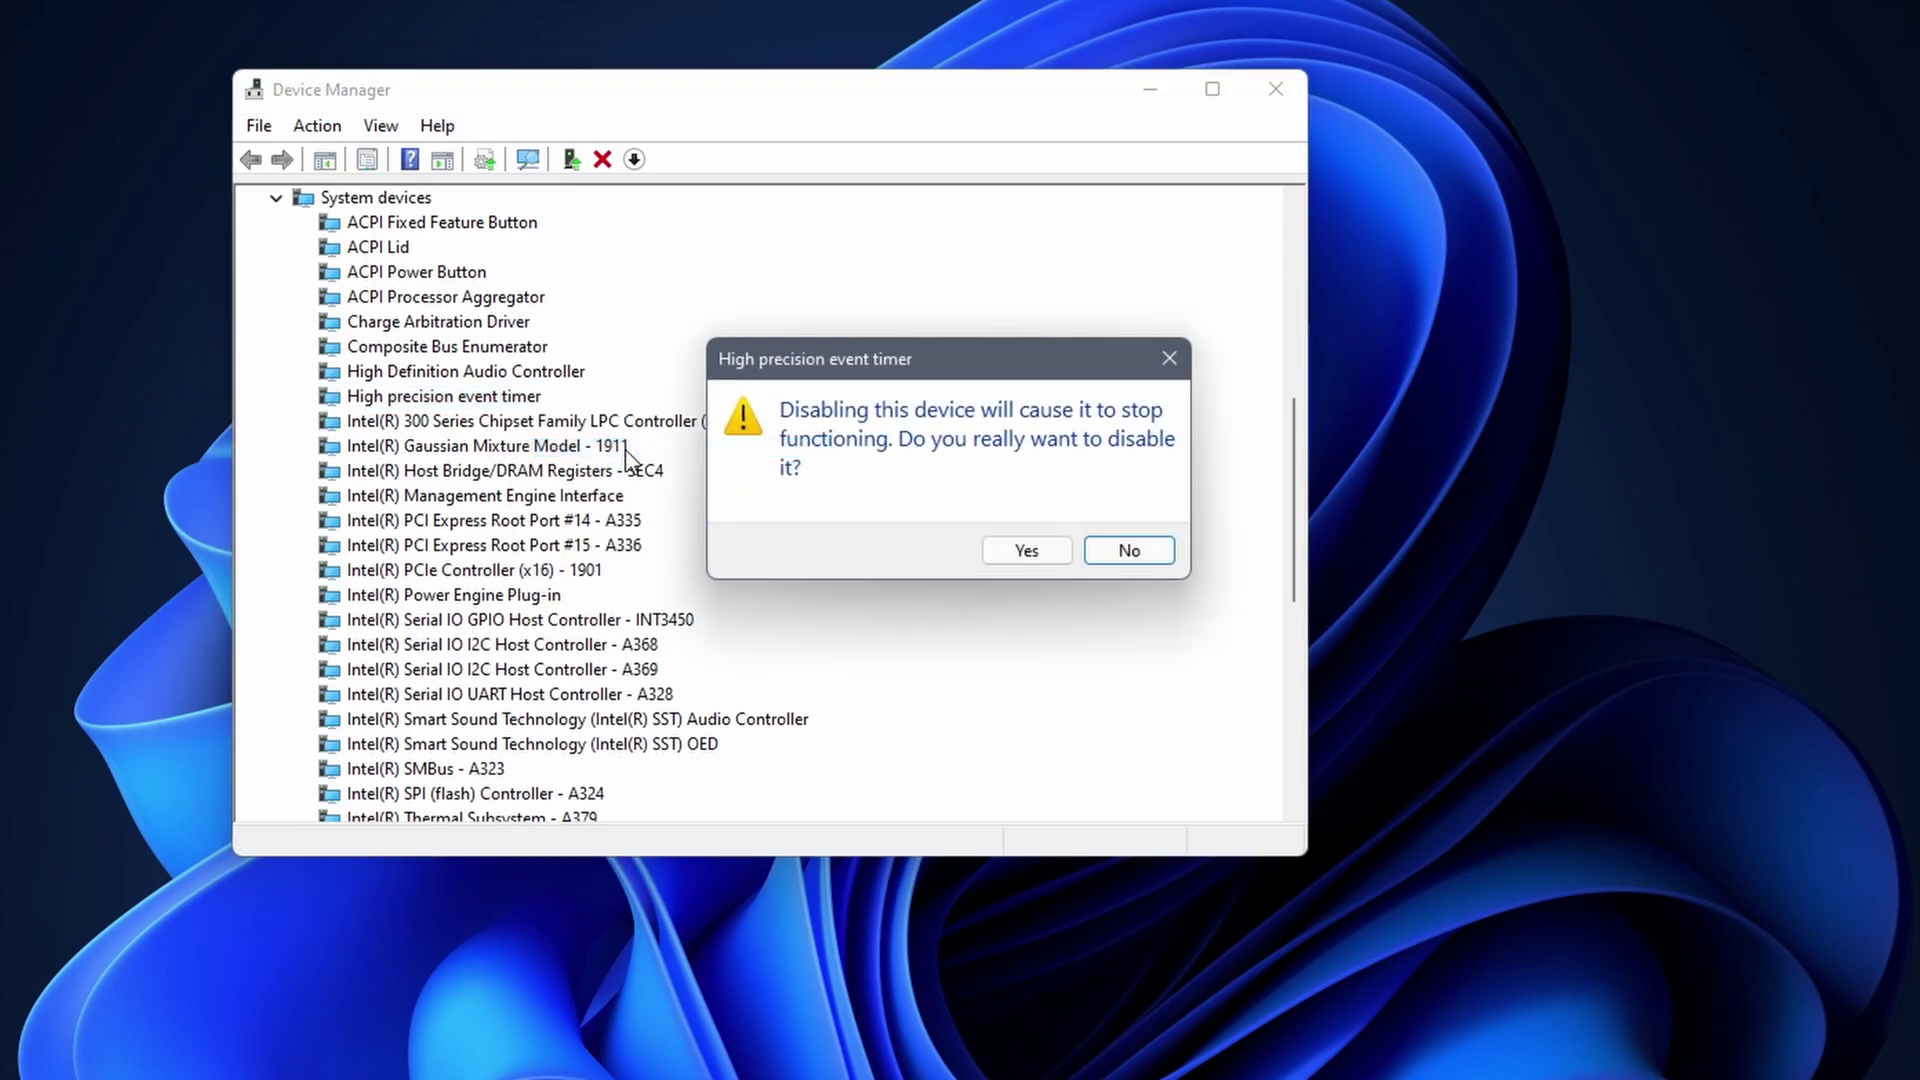
pyautogui.click(1000, 553)
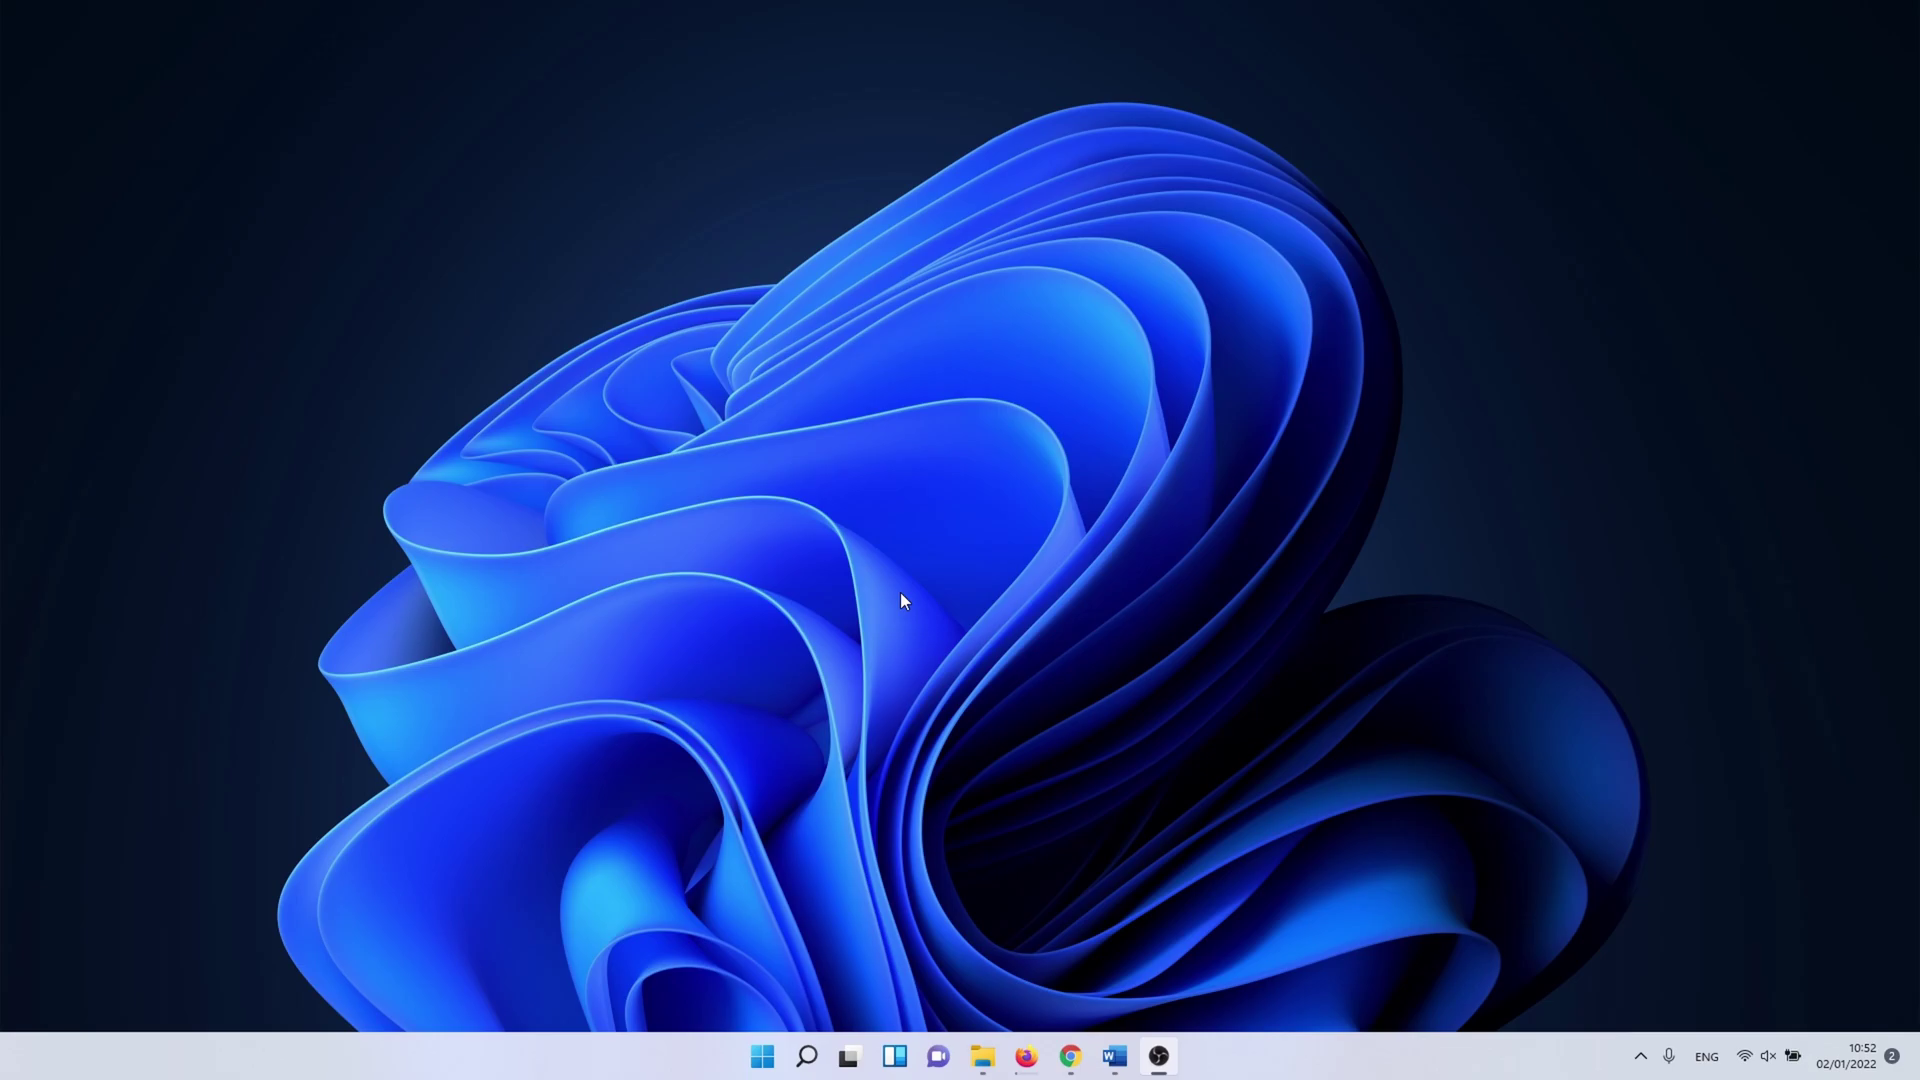
# Step: Disable Microsoft Edge in Task Manager's startup apps list
pyautogui.rightClick(772, 1054)
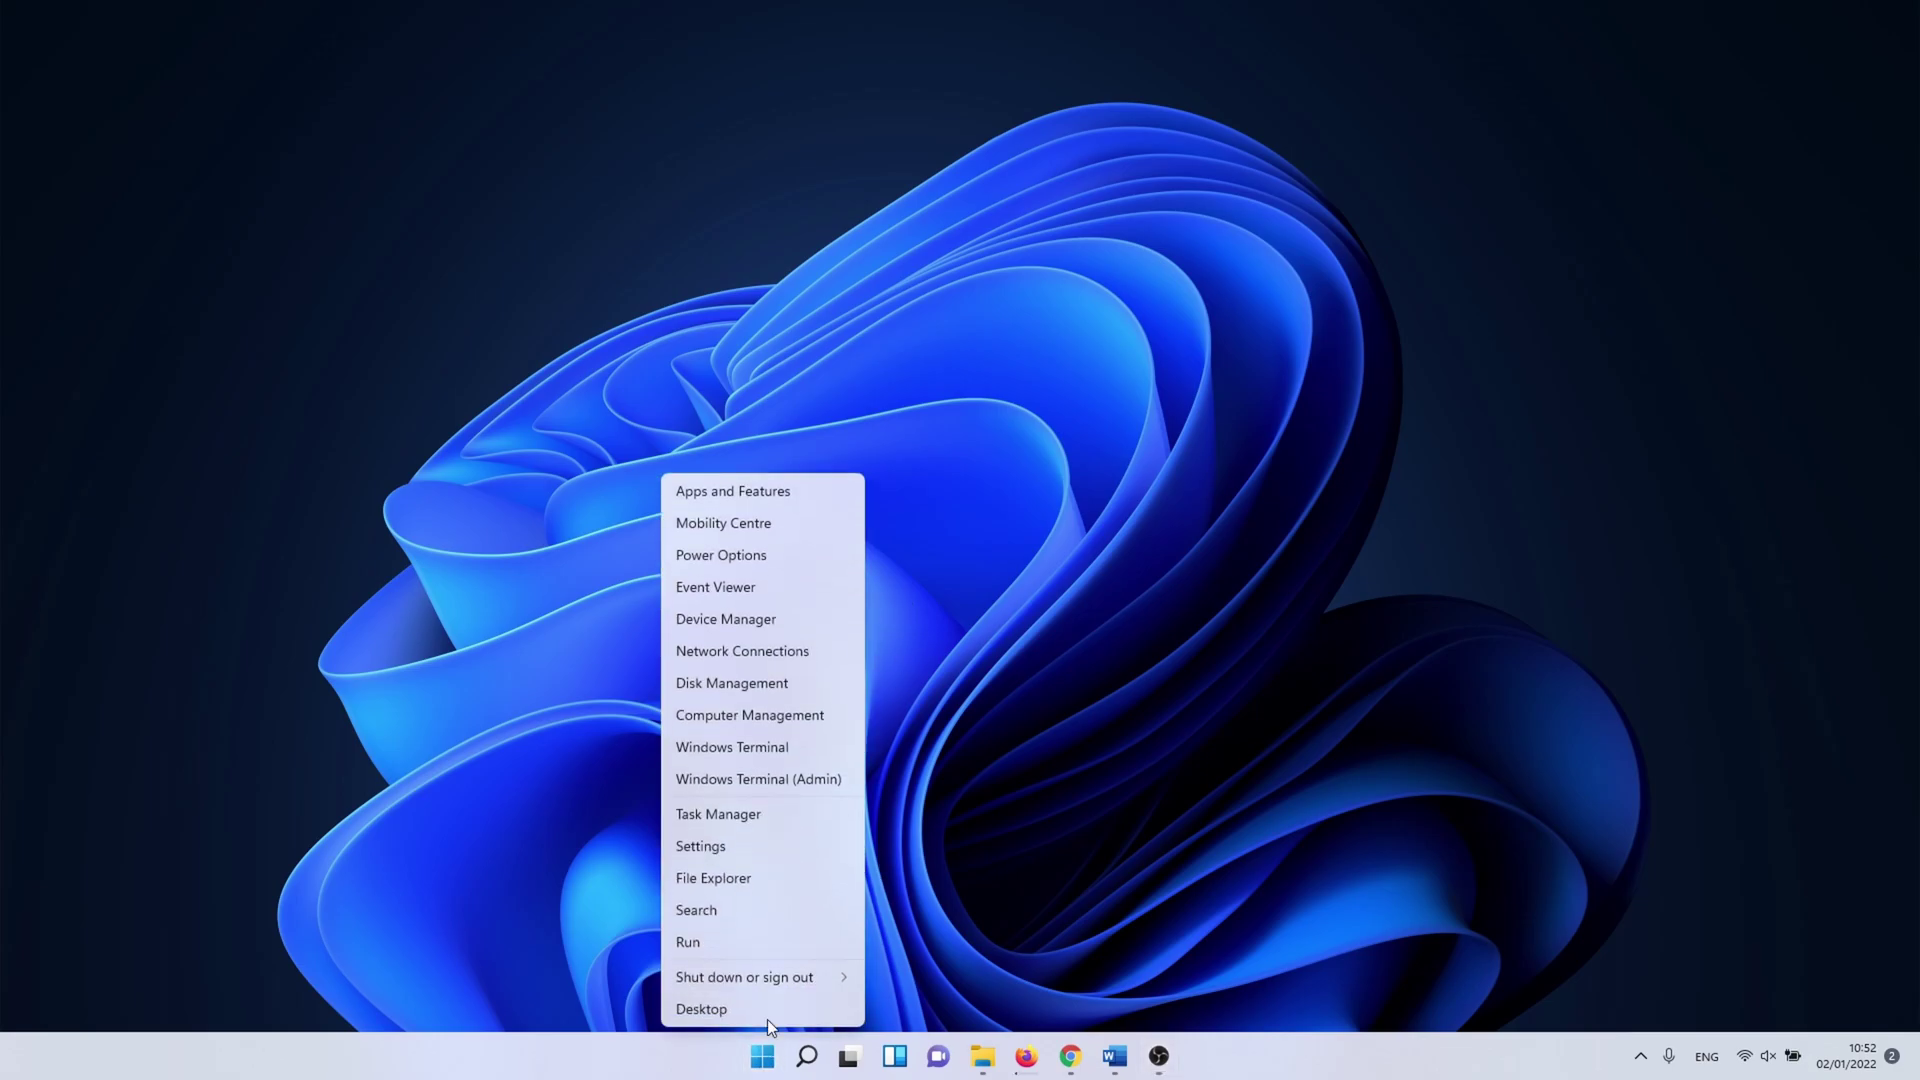
pyautogui.click(747, 814)
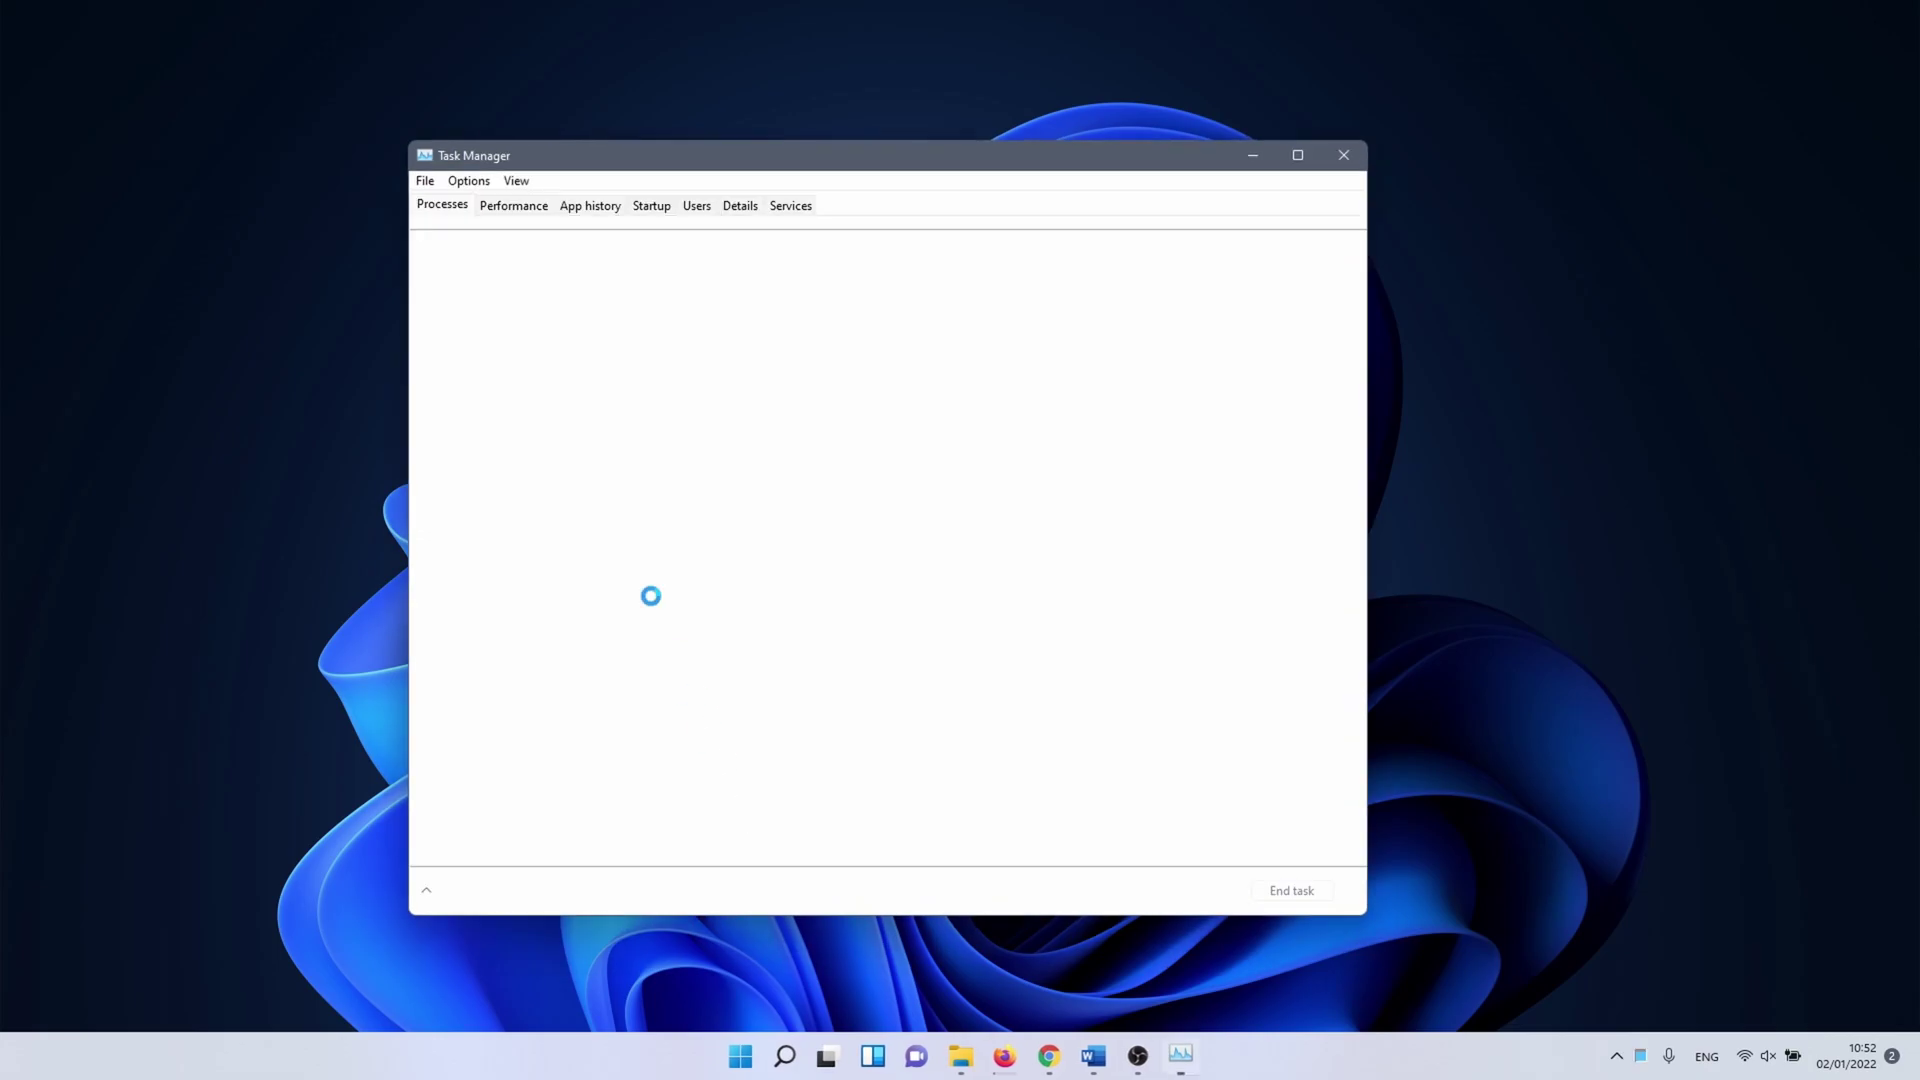
pyautogui.click(668, 206)
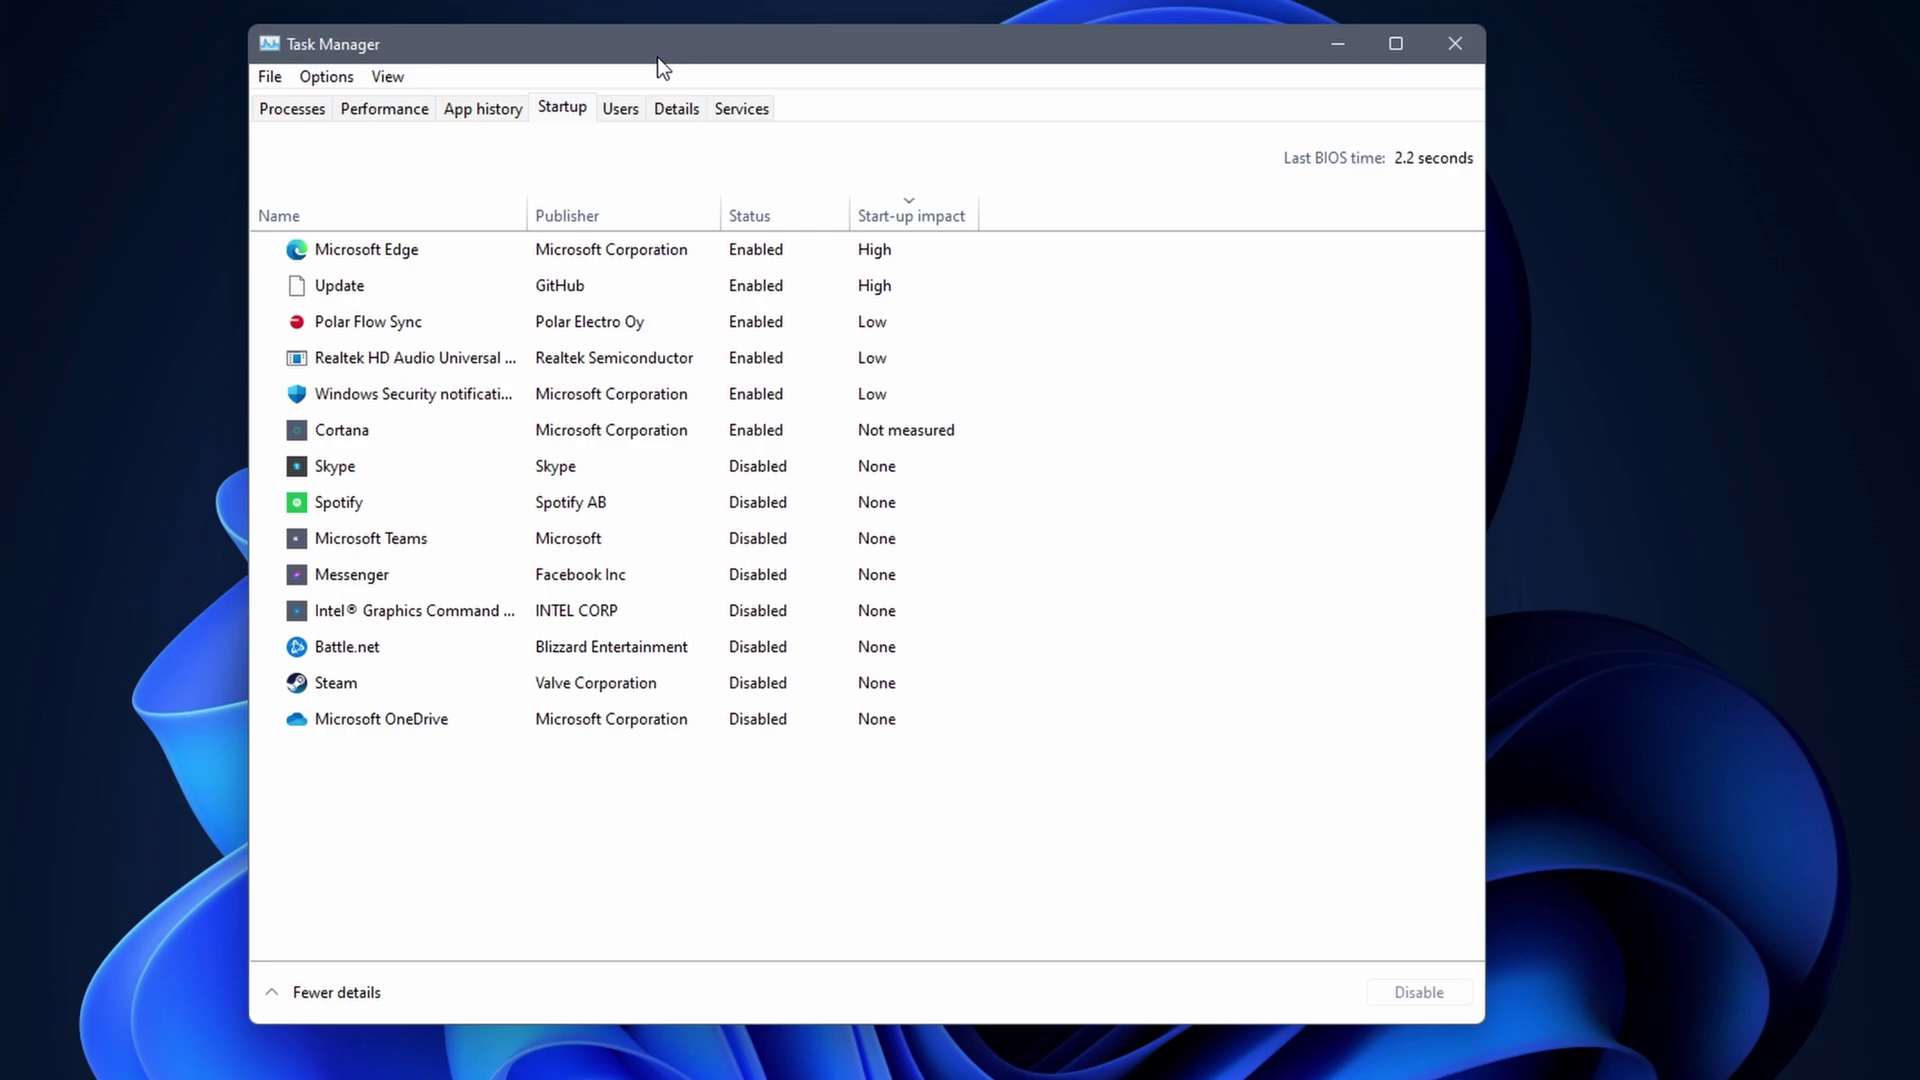
pyautogui.click(514, 246)
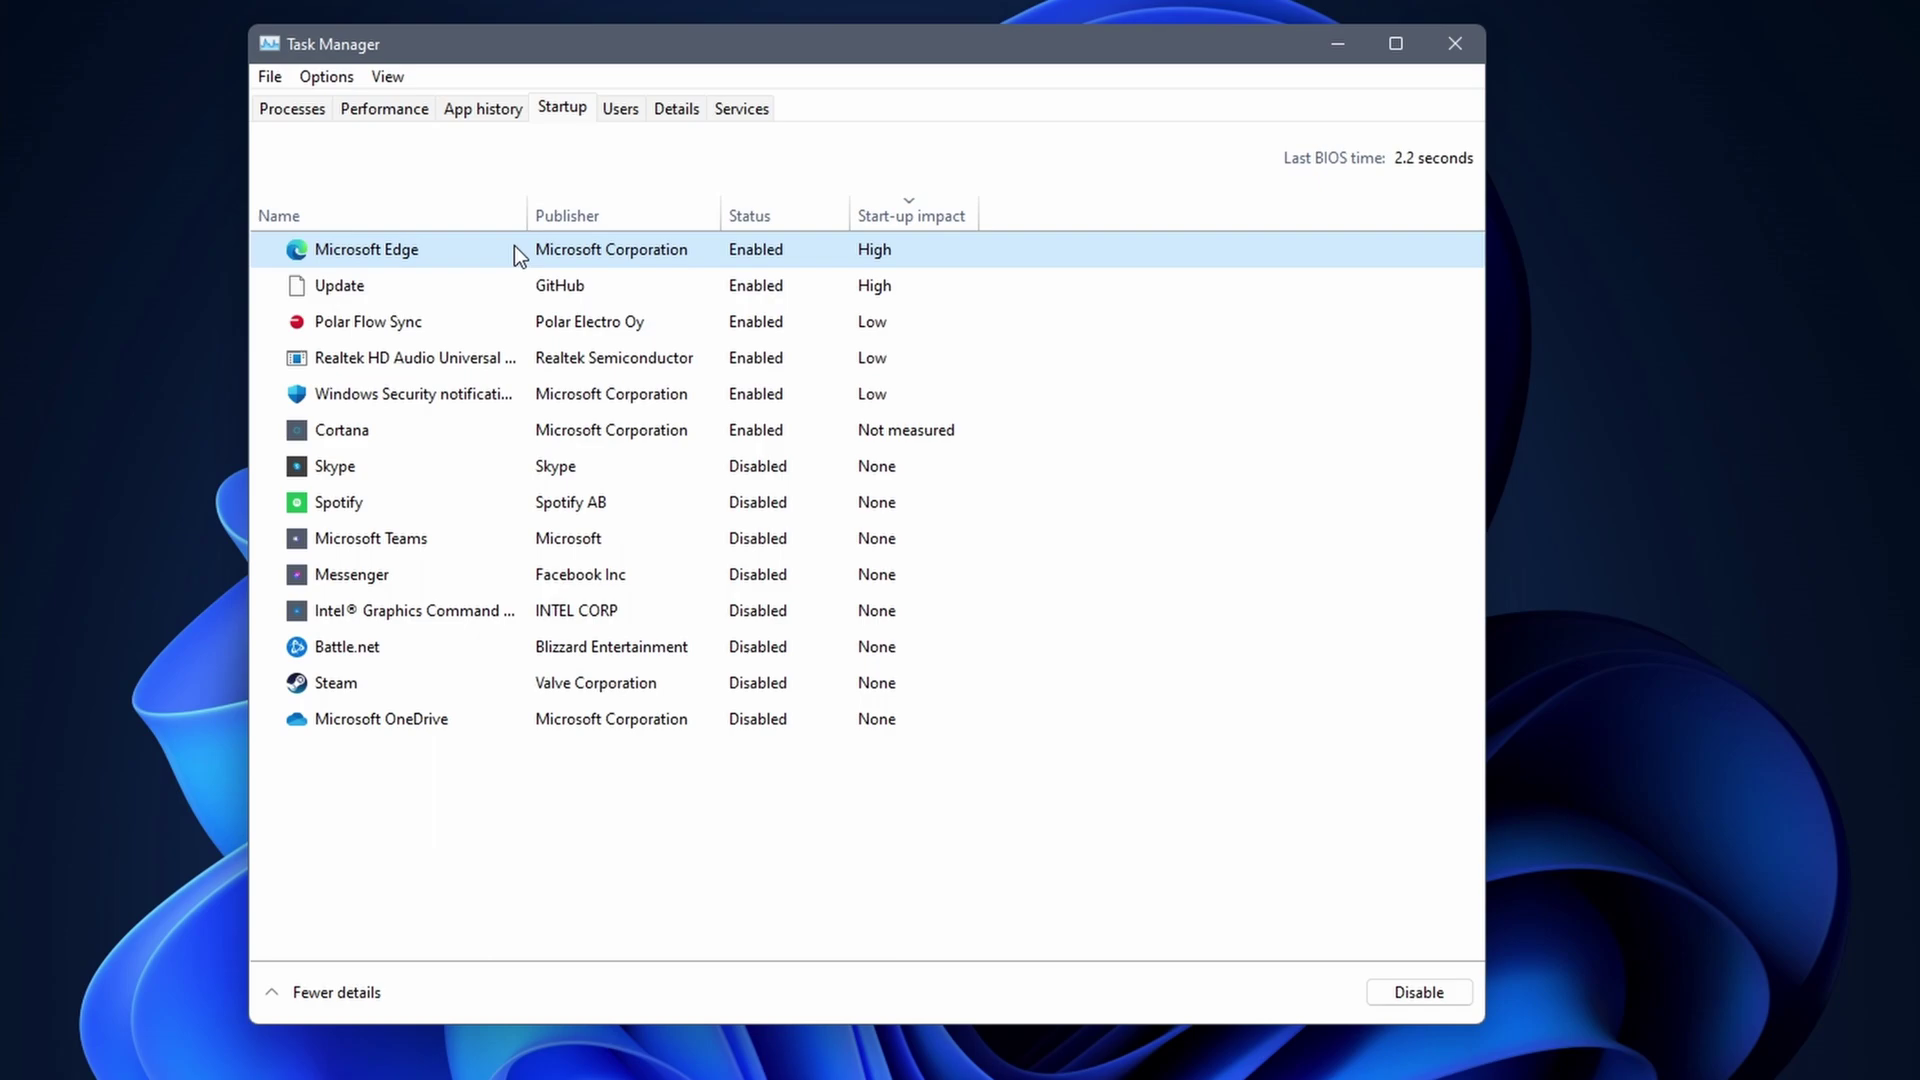
pyautogui.click(1406, 1004)
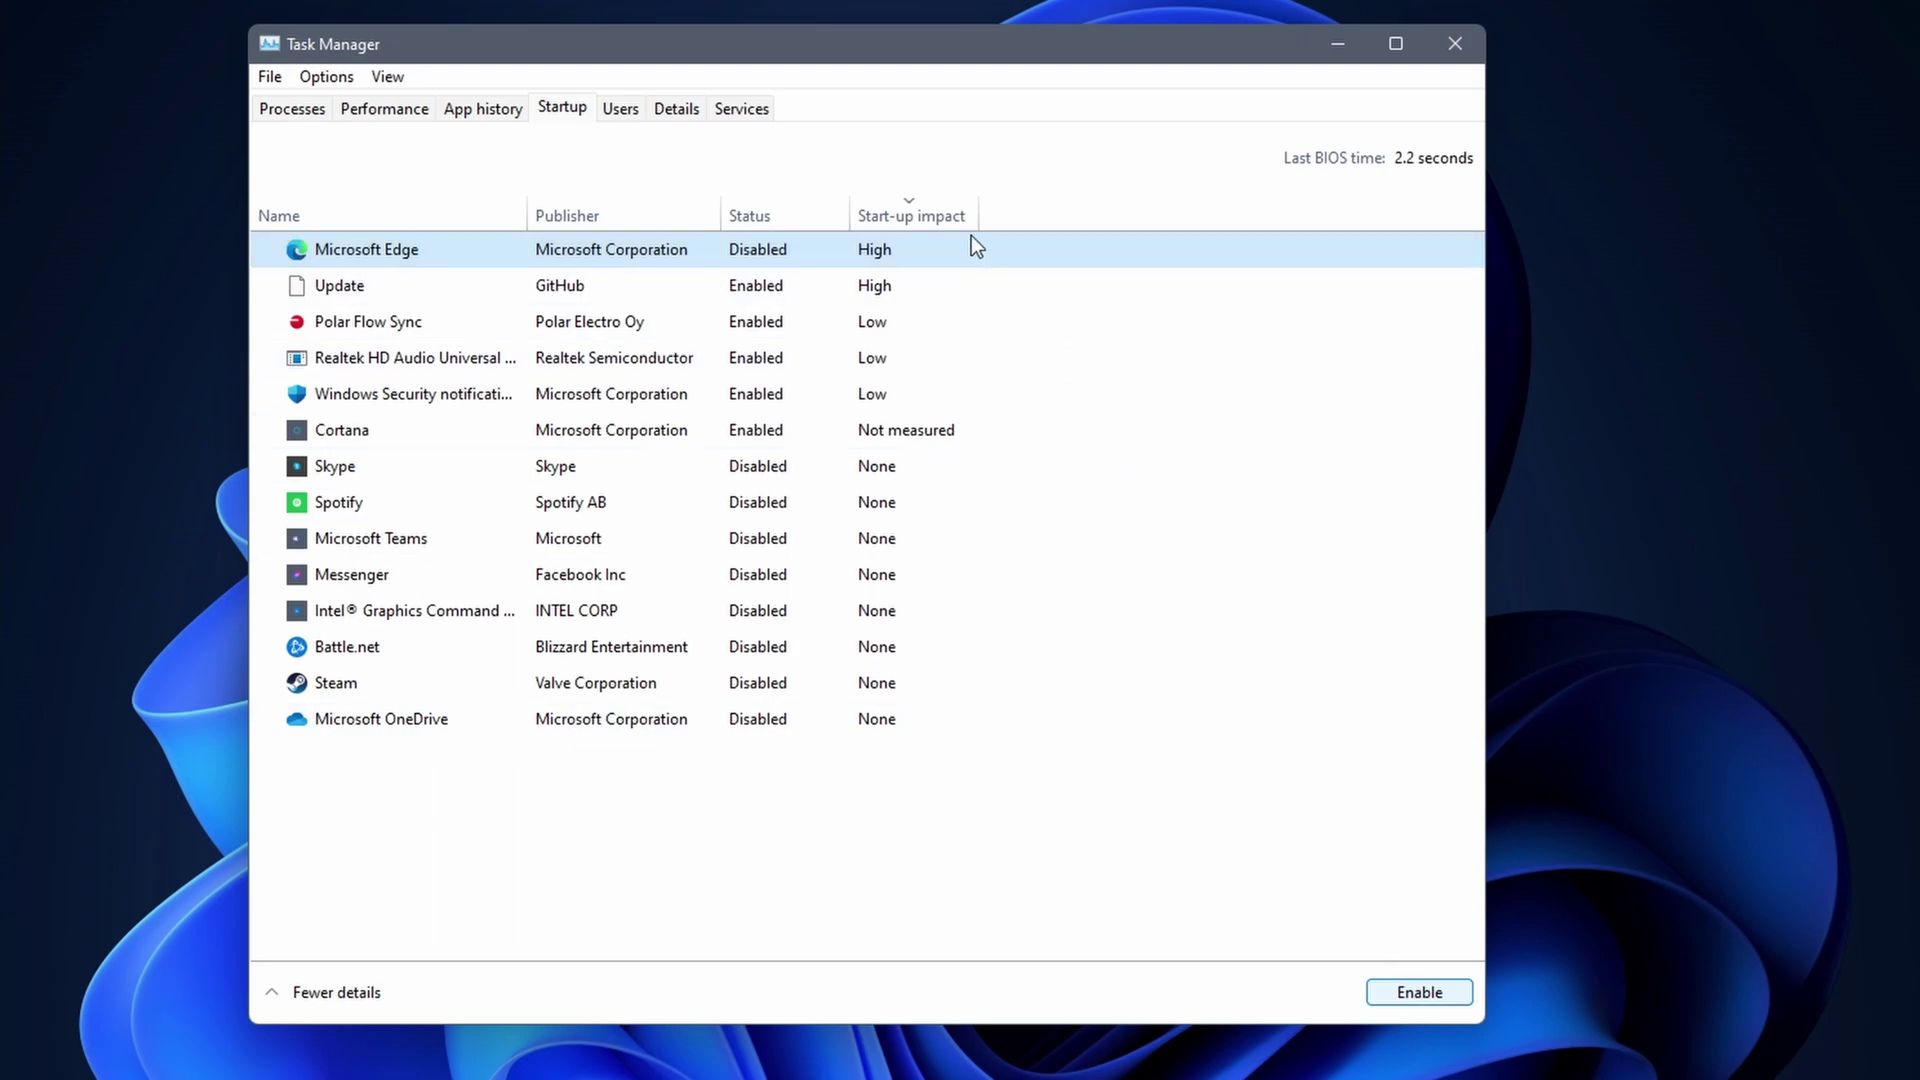
pyautogui.moveTo(962, 230)
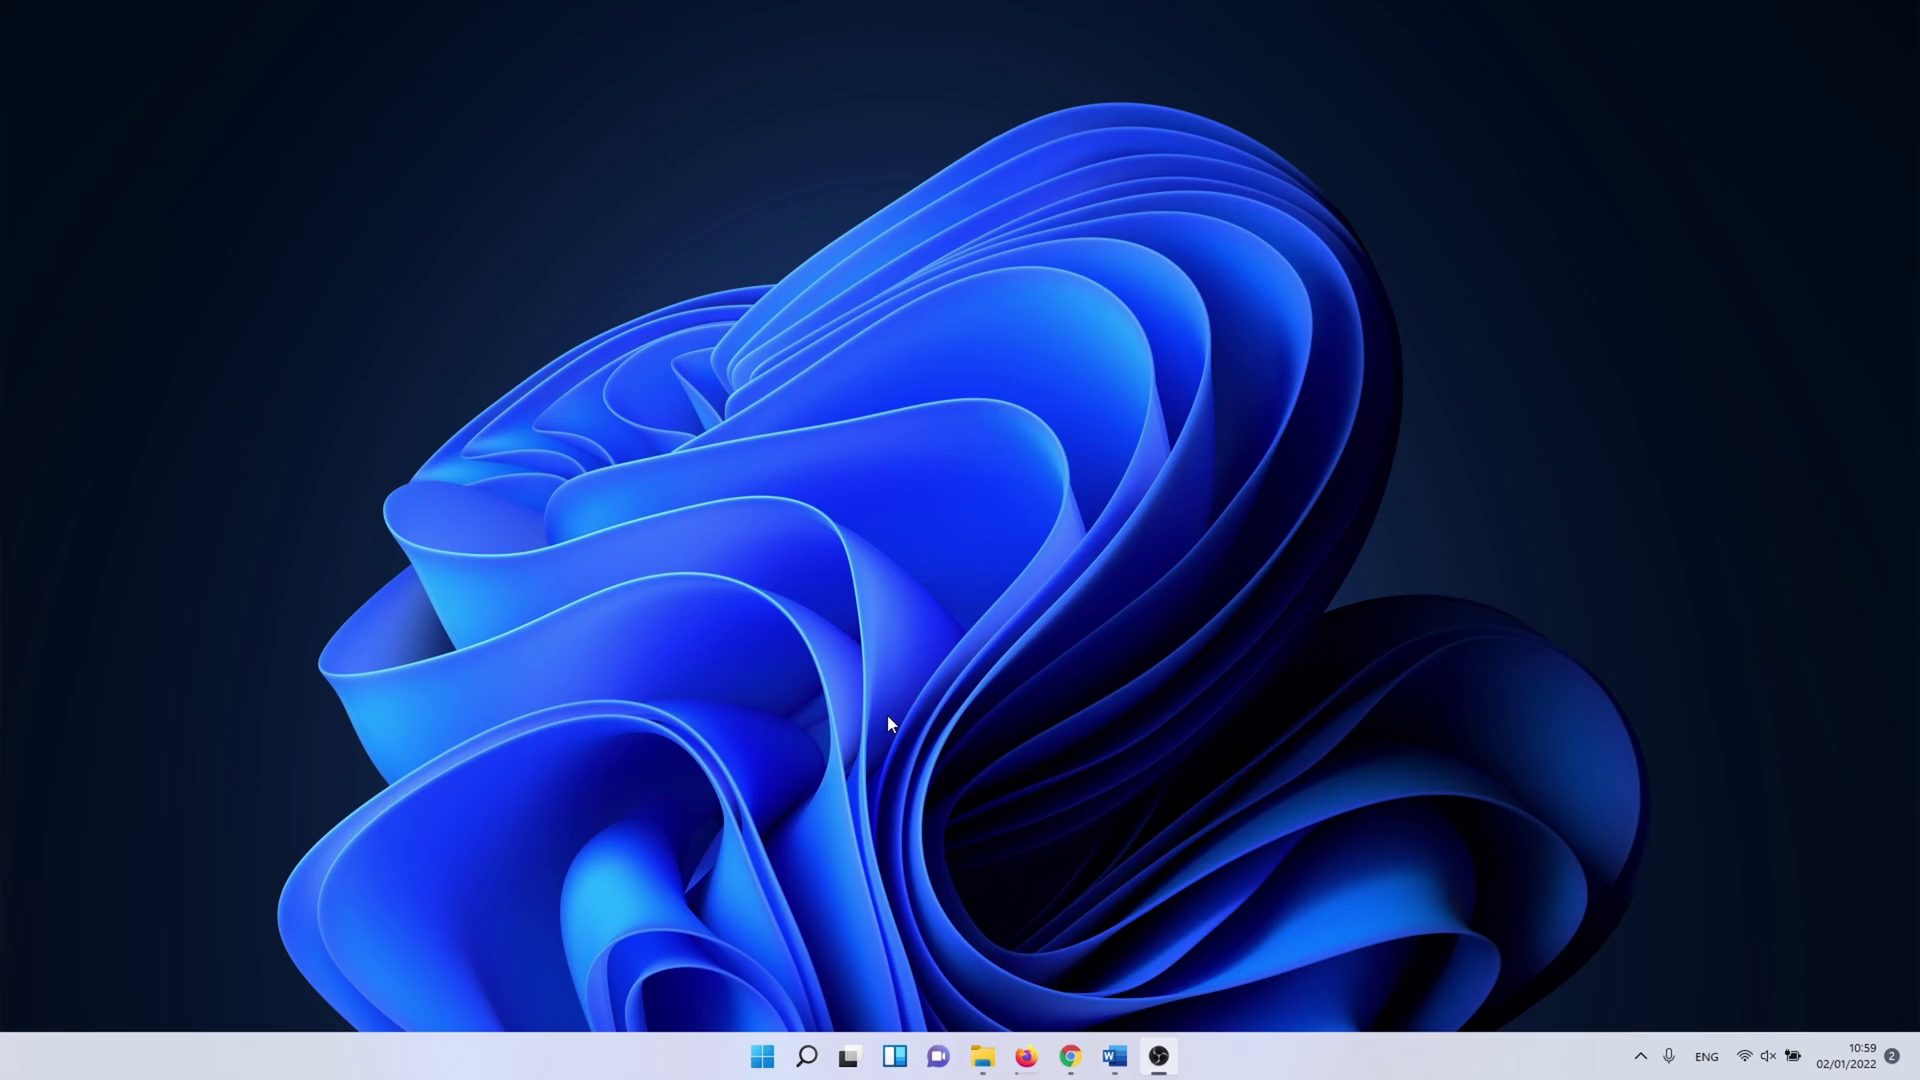
# Step: In Services, set Background Intelligent Transfer Service startup type to Manual, stop it, and confirm with OK
pyautogui.click(804, 1052)
pyautogui.write('services')
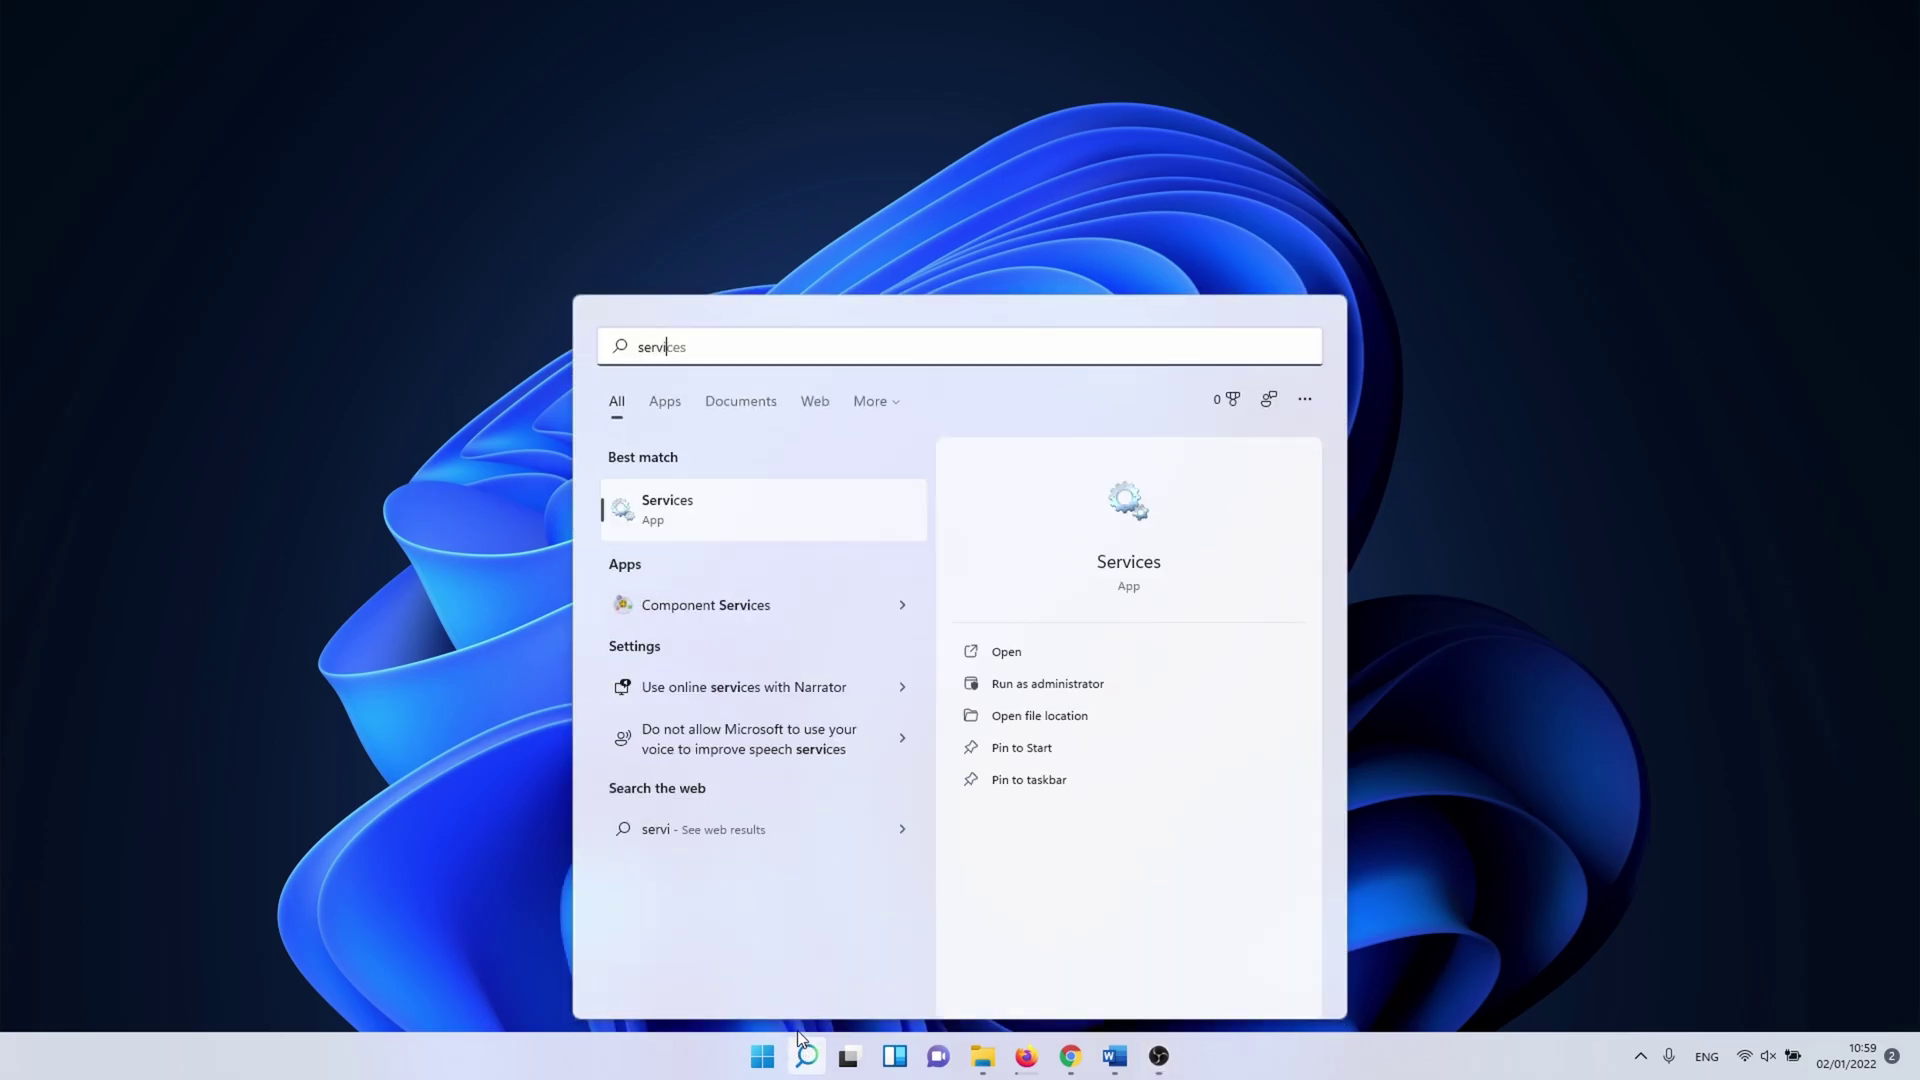
pyautogui.click(818, 524)
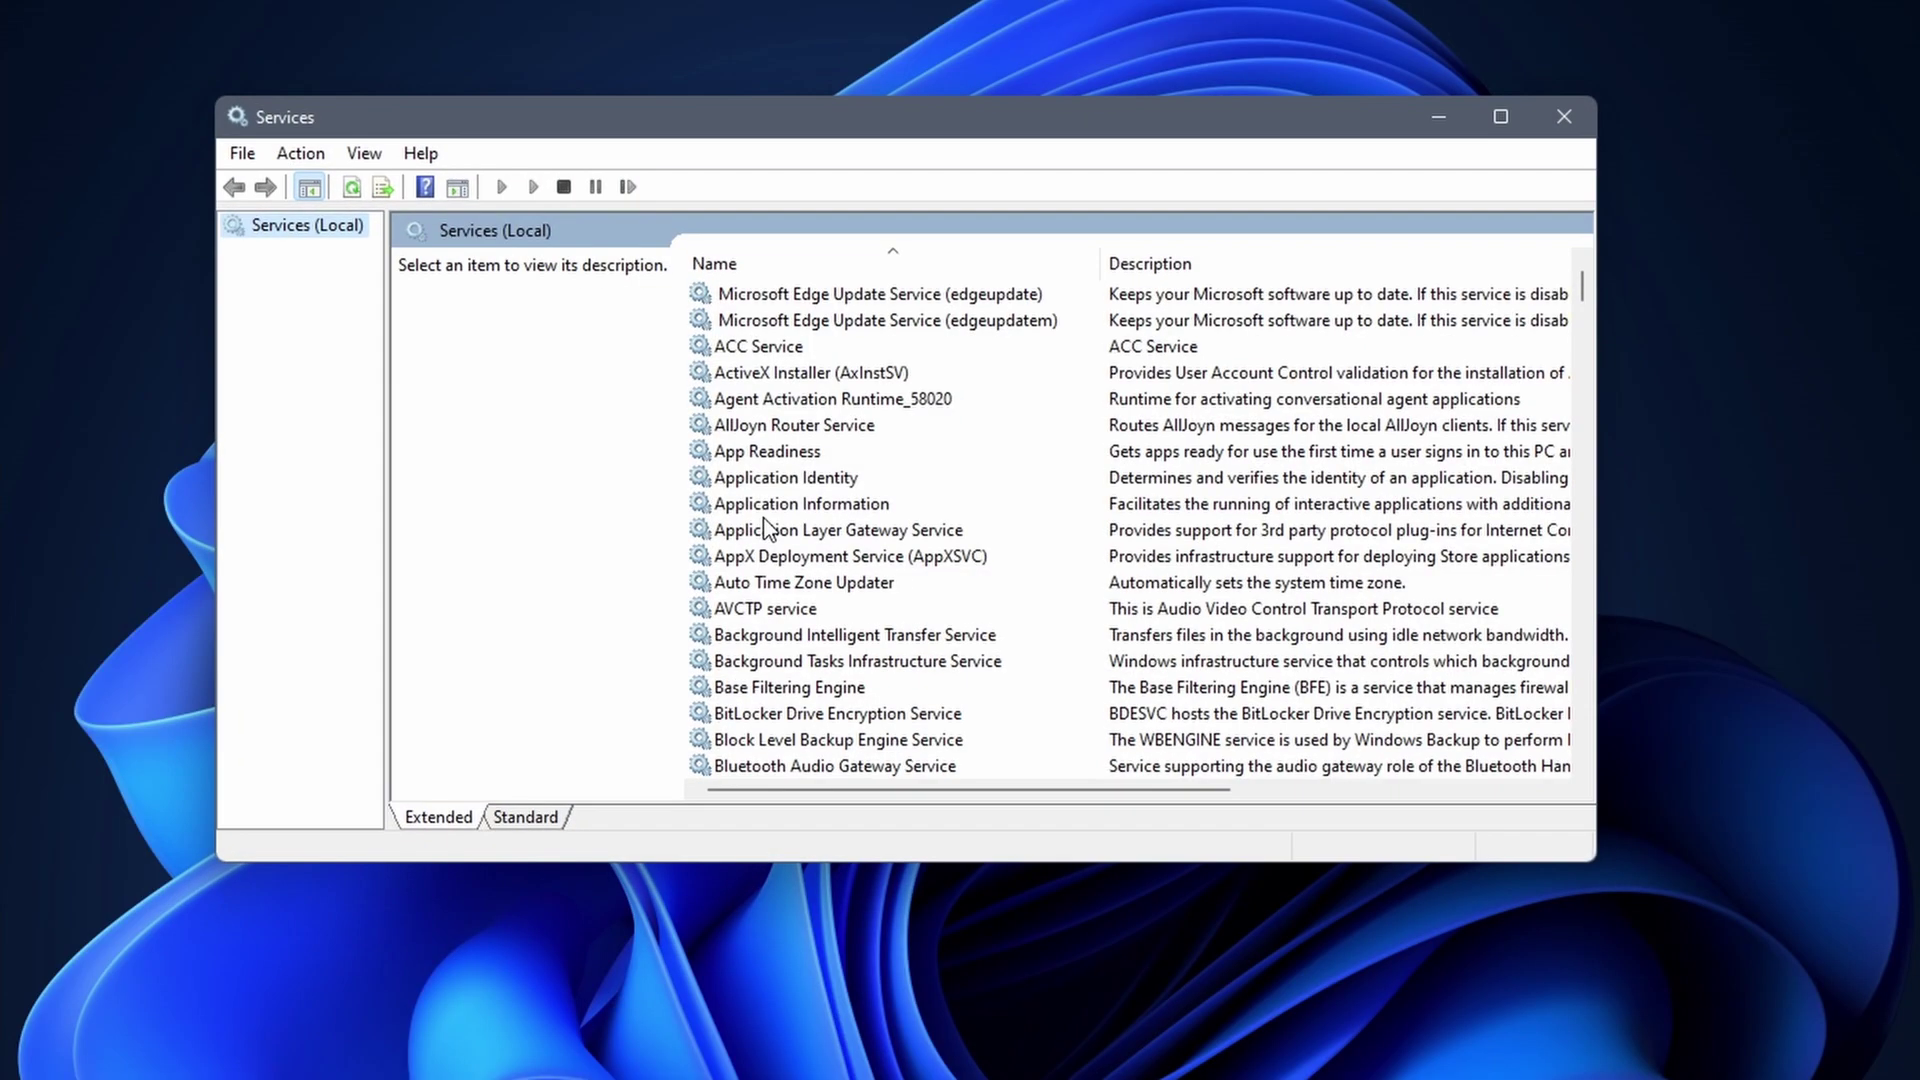
pyautogui.click(841, 638)
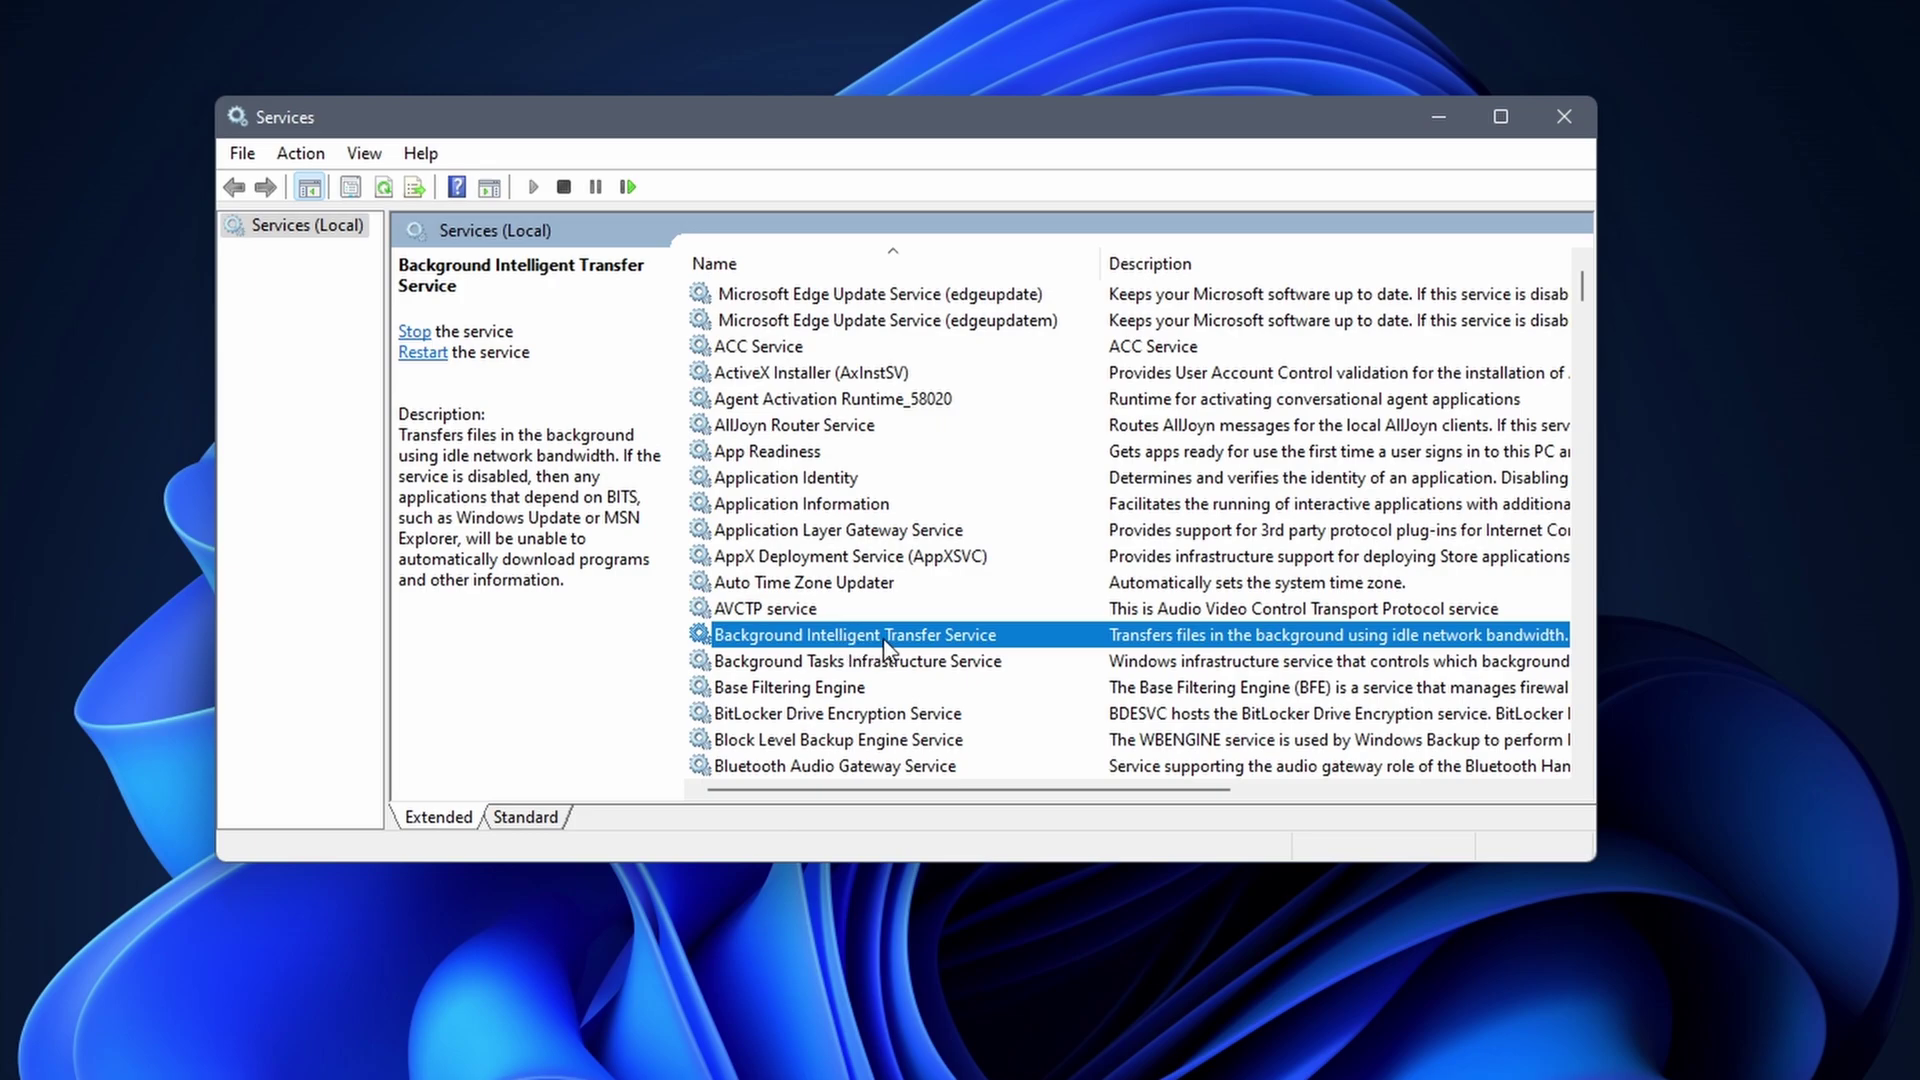
pyautogui.rightClick(884, 646)
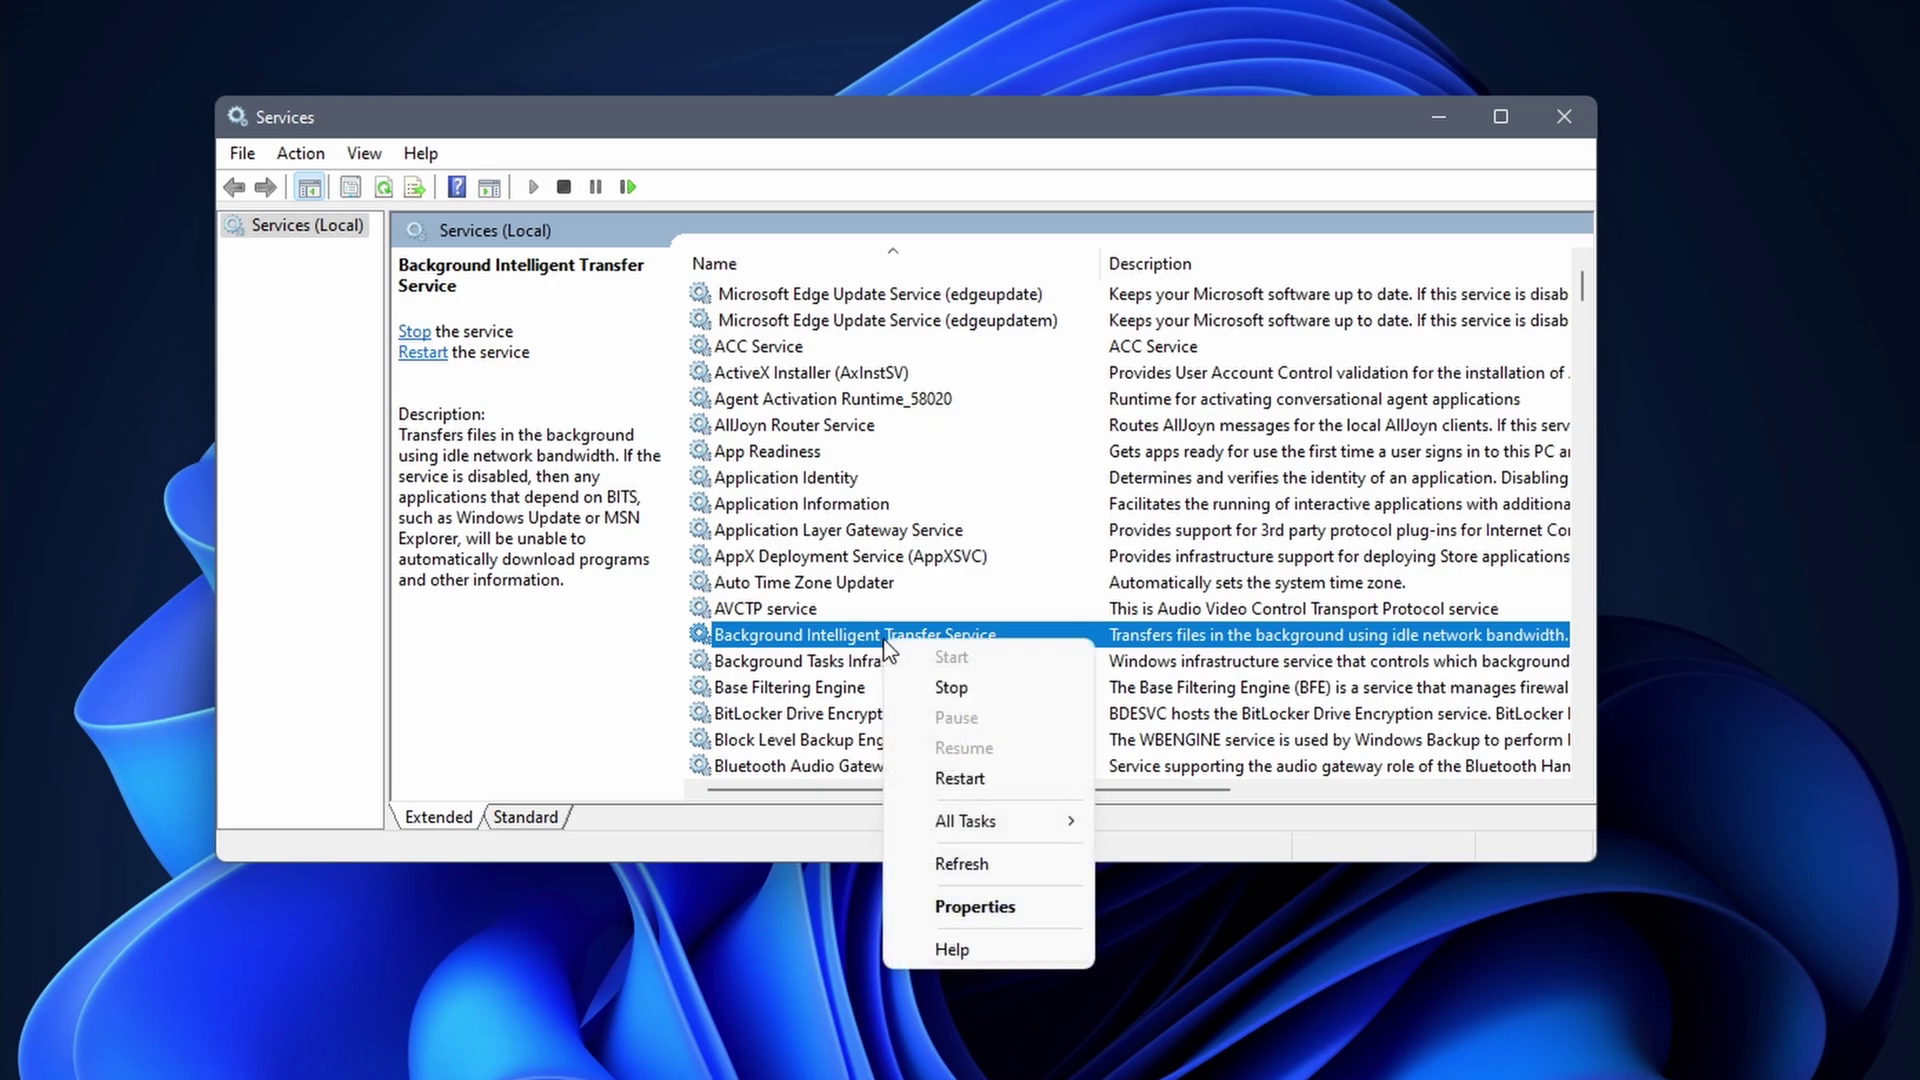
pyautogui.click(1009, 907)
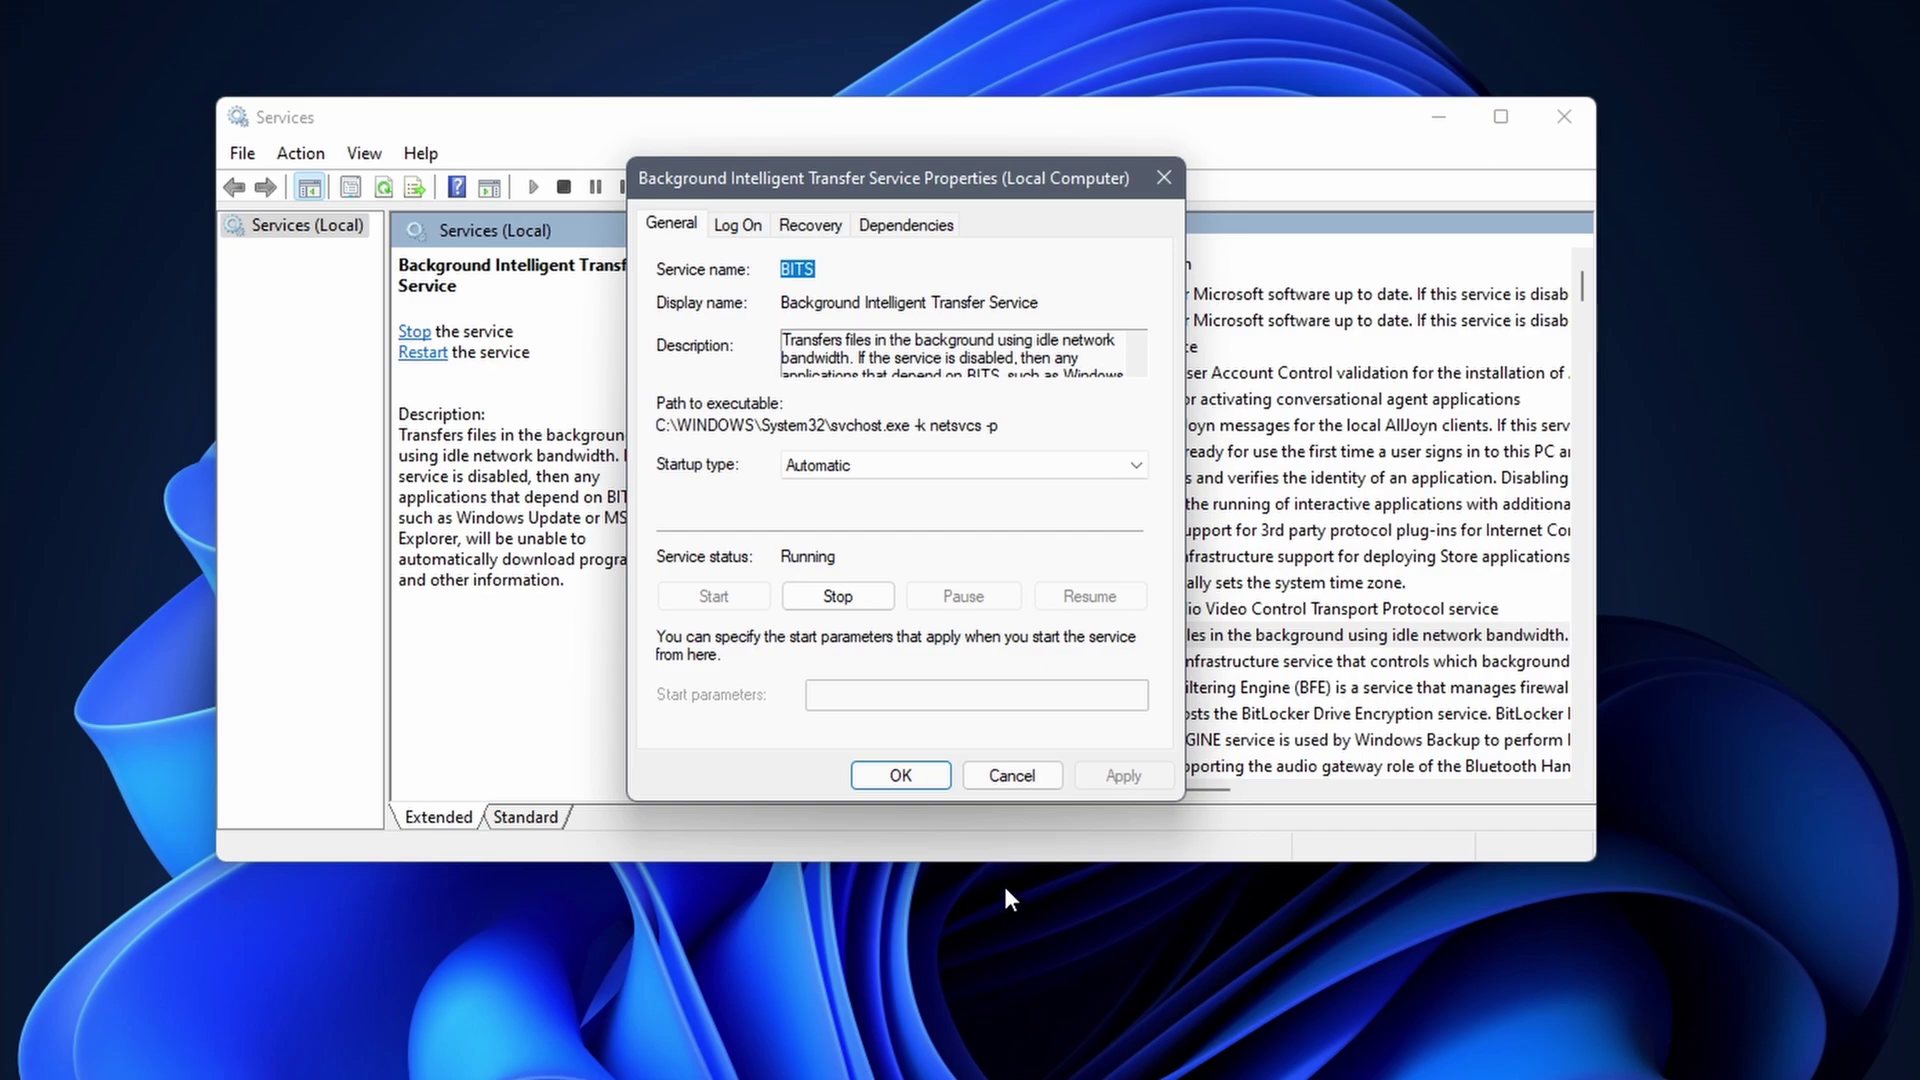
pyautogui.click(995, 467)
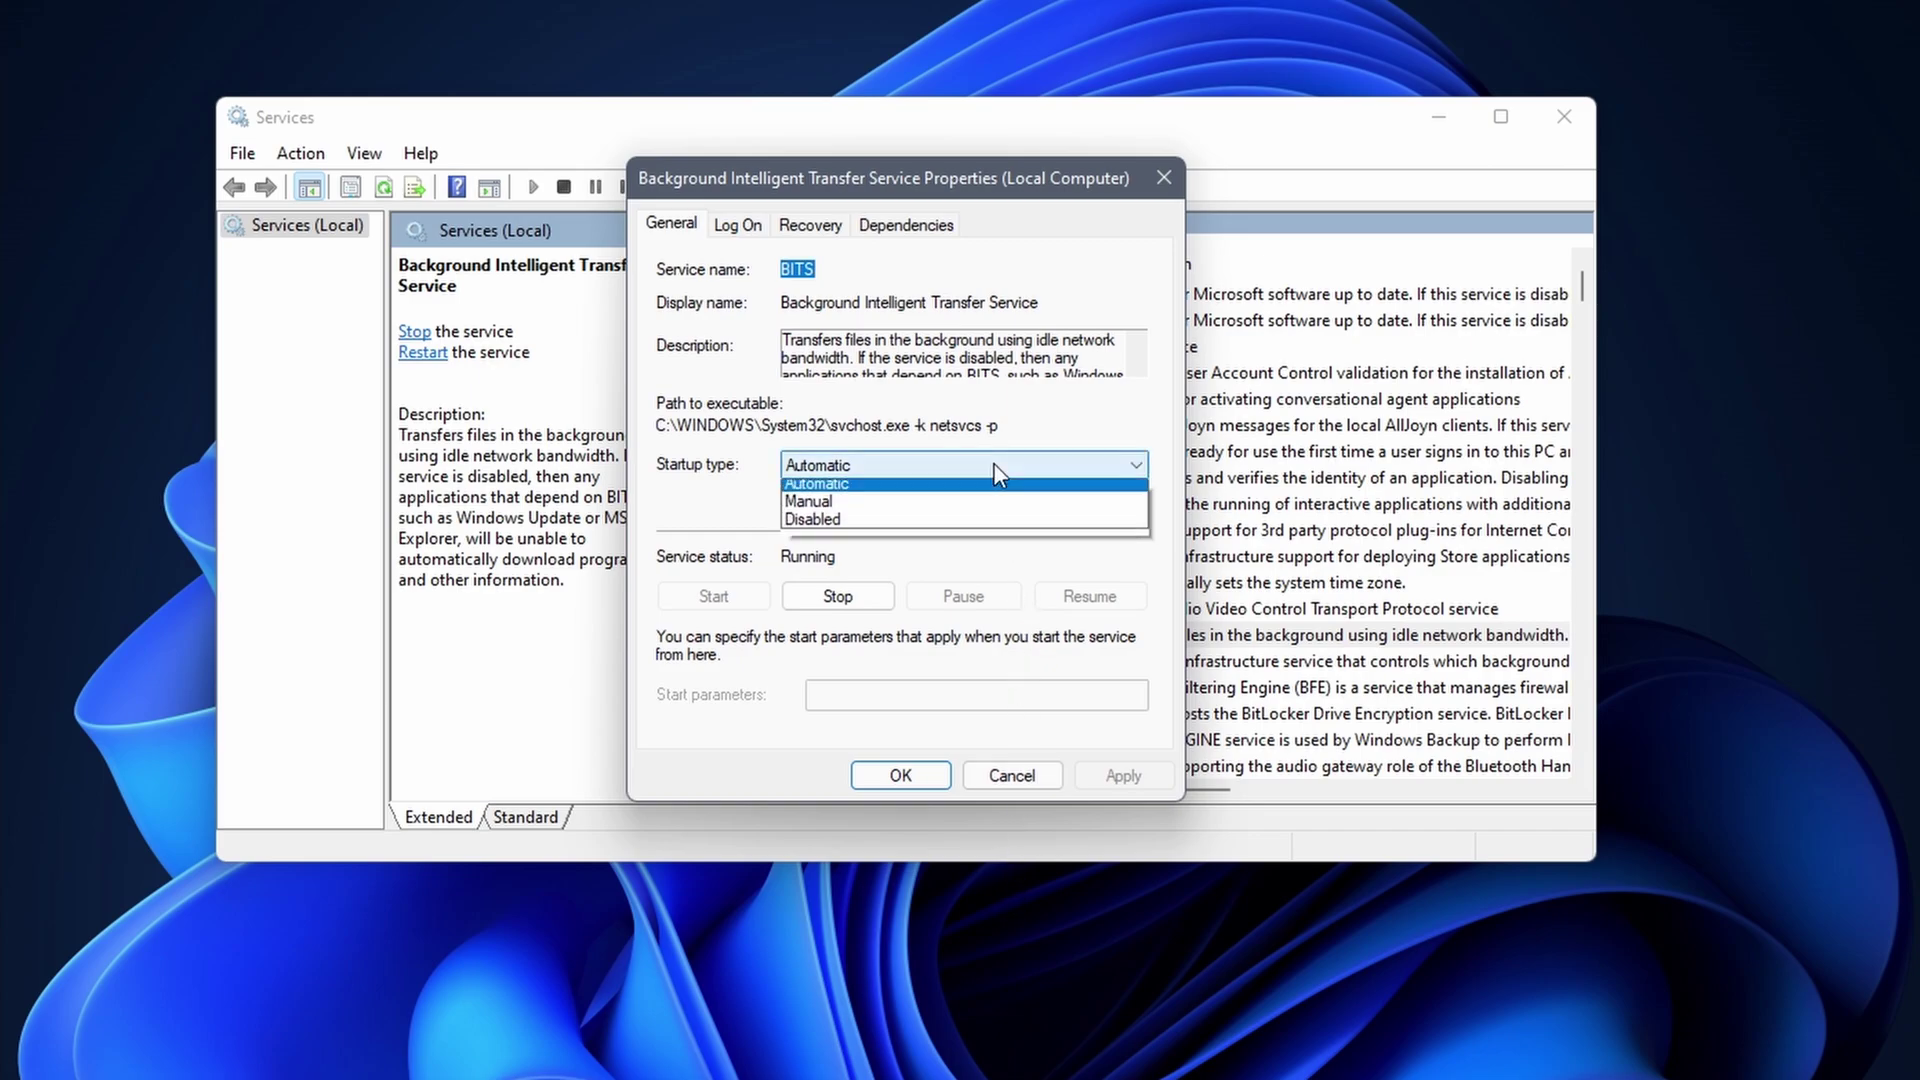
pyautogui.click(967, 527)
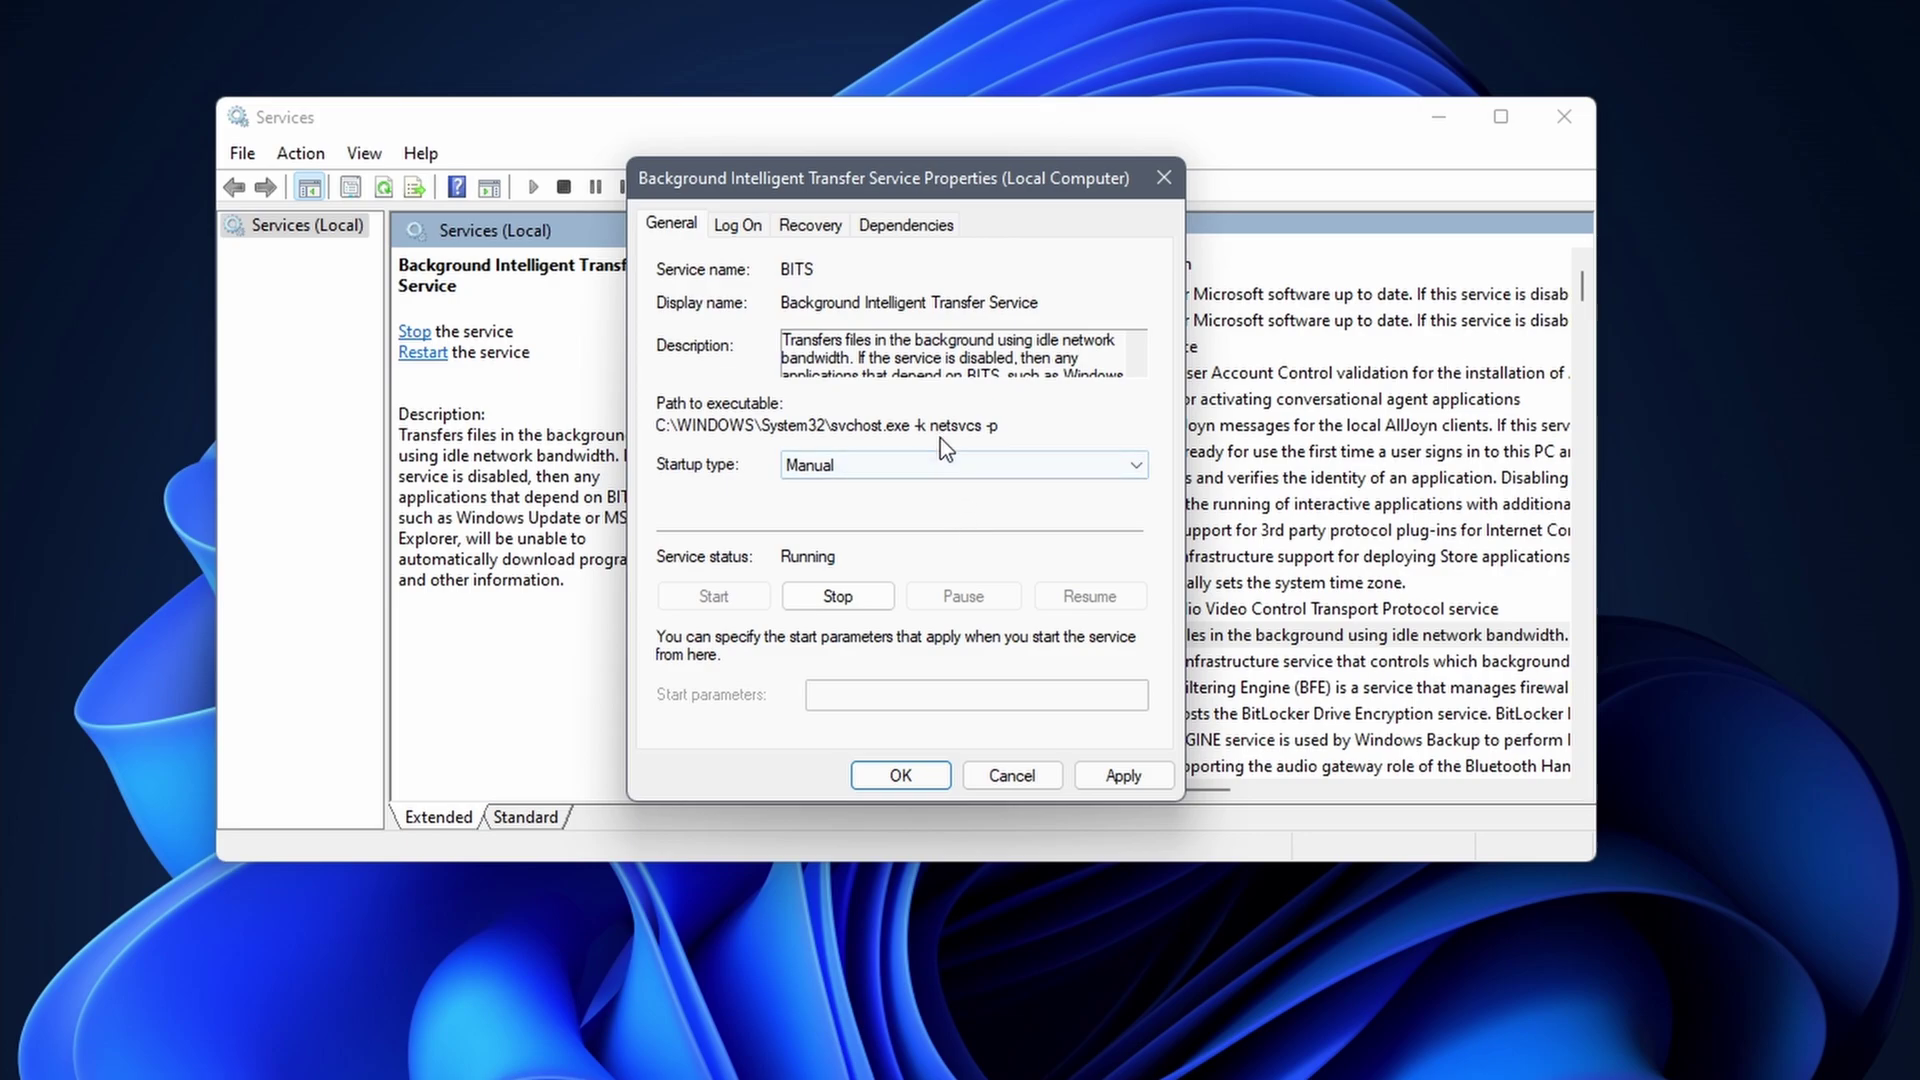
pyautogui.click(839, 598)
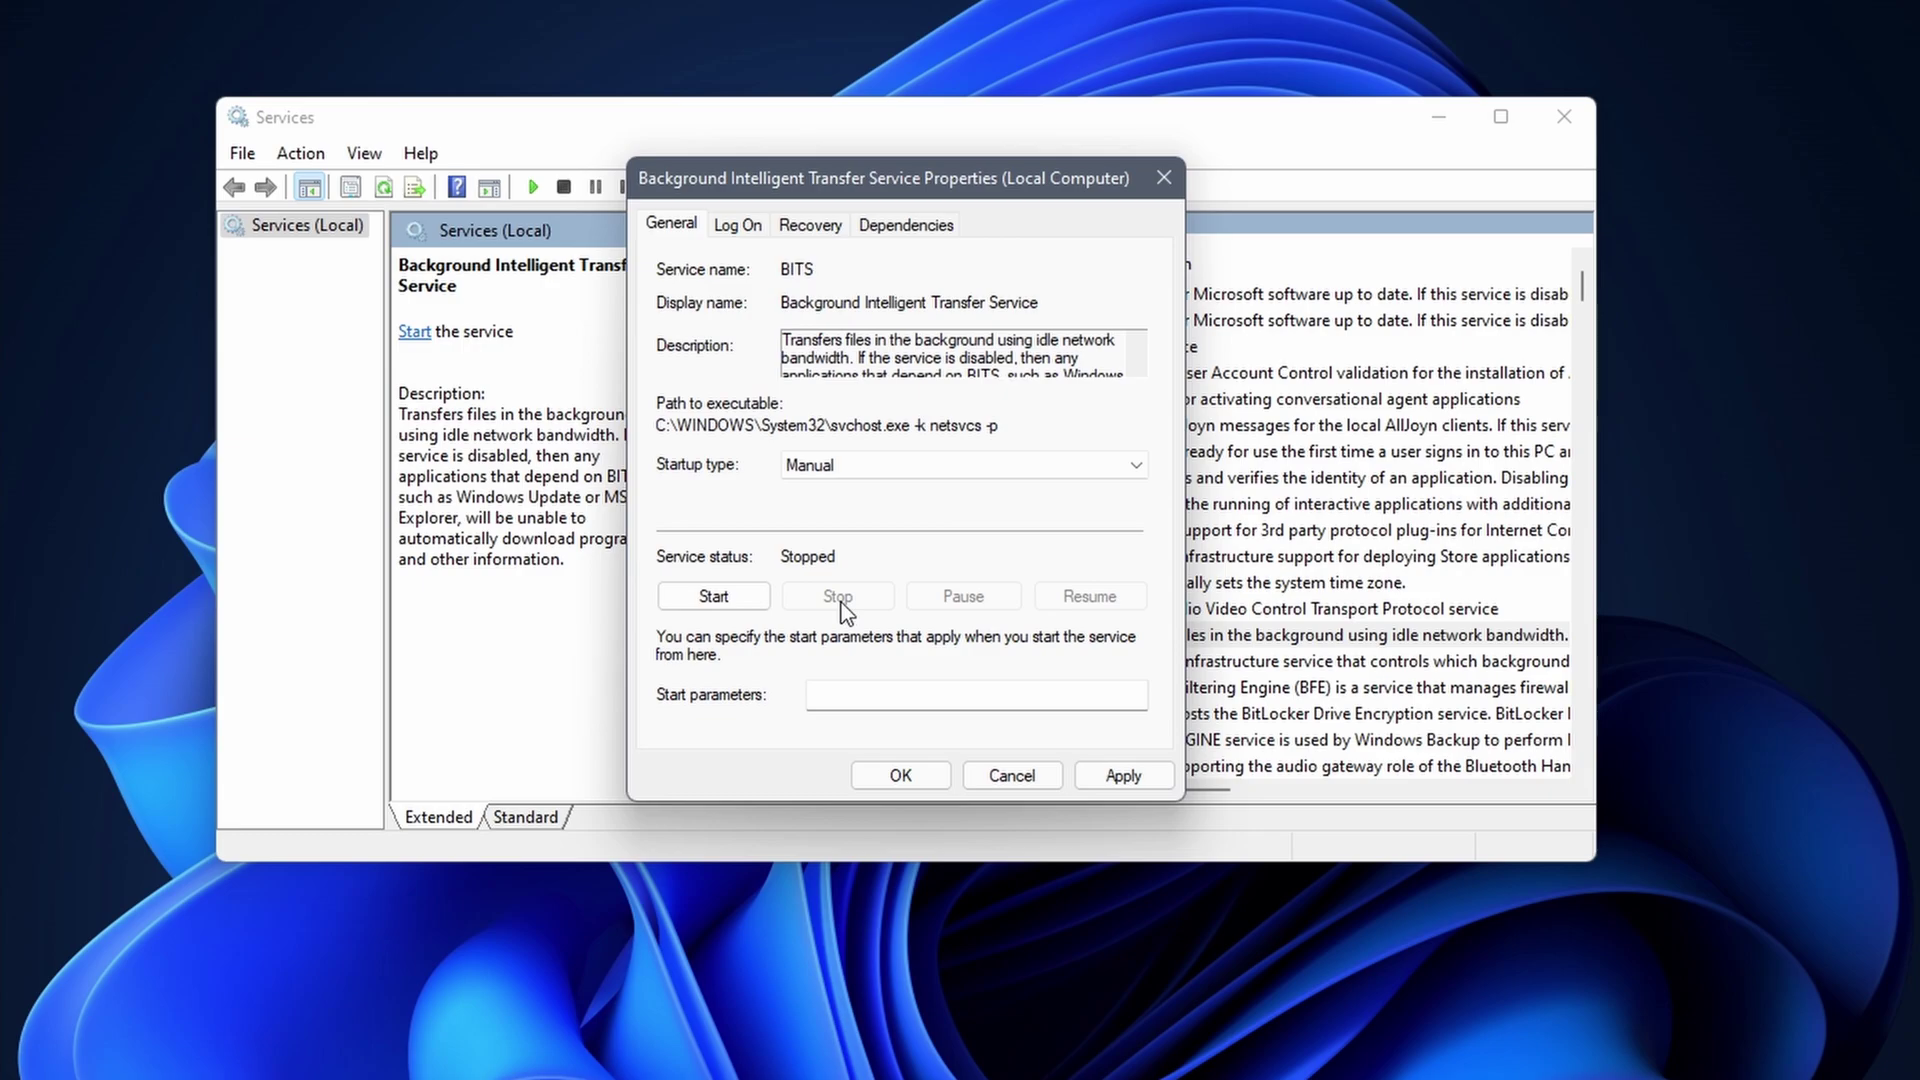
pyautogui.click(884, 779)
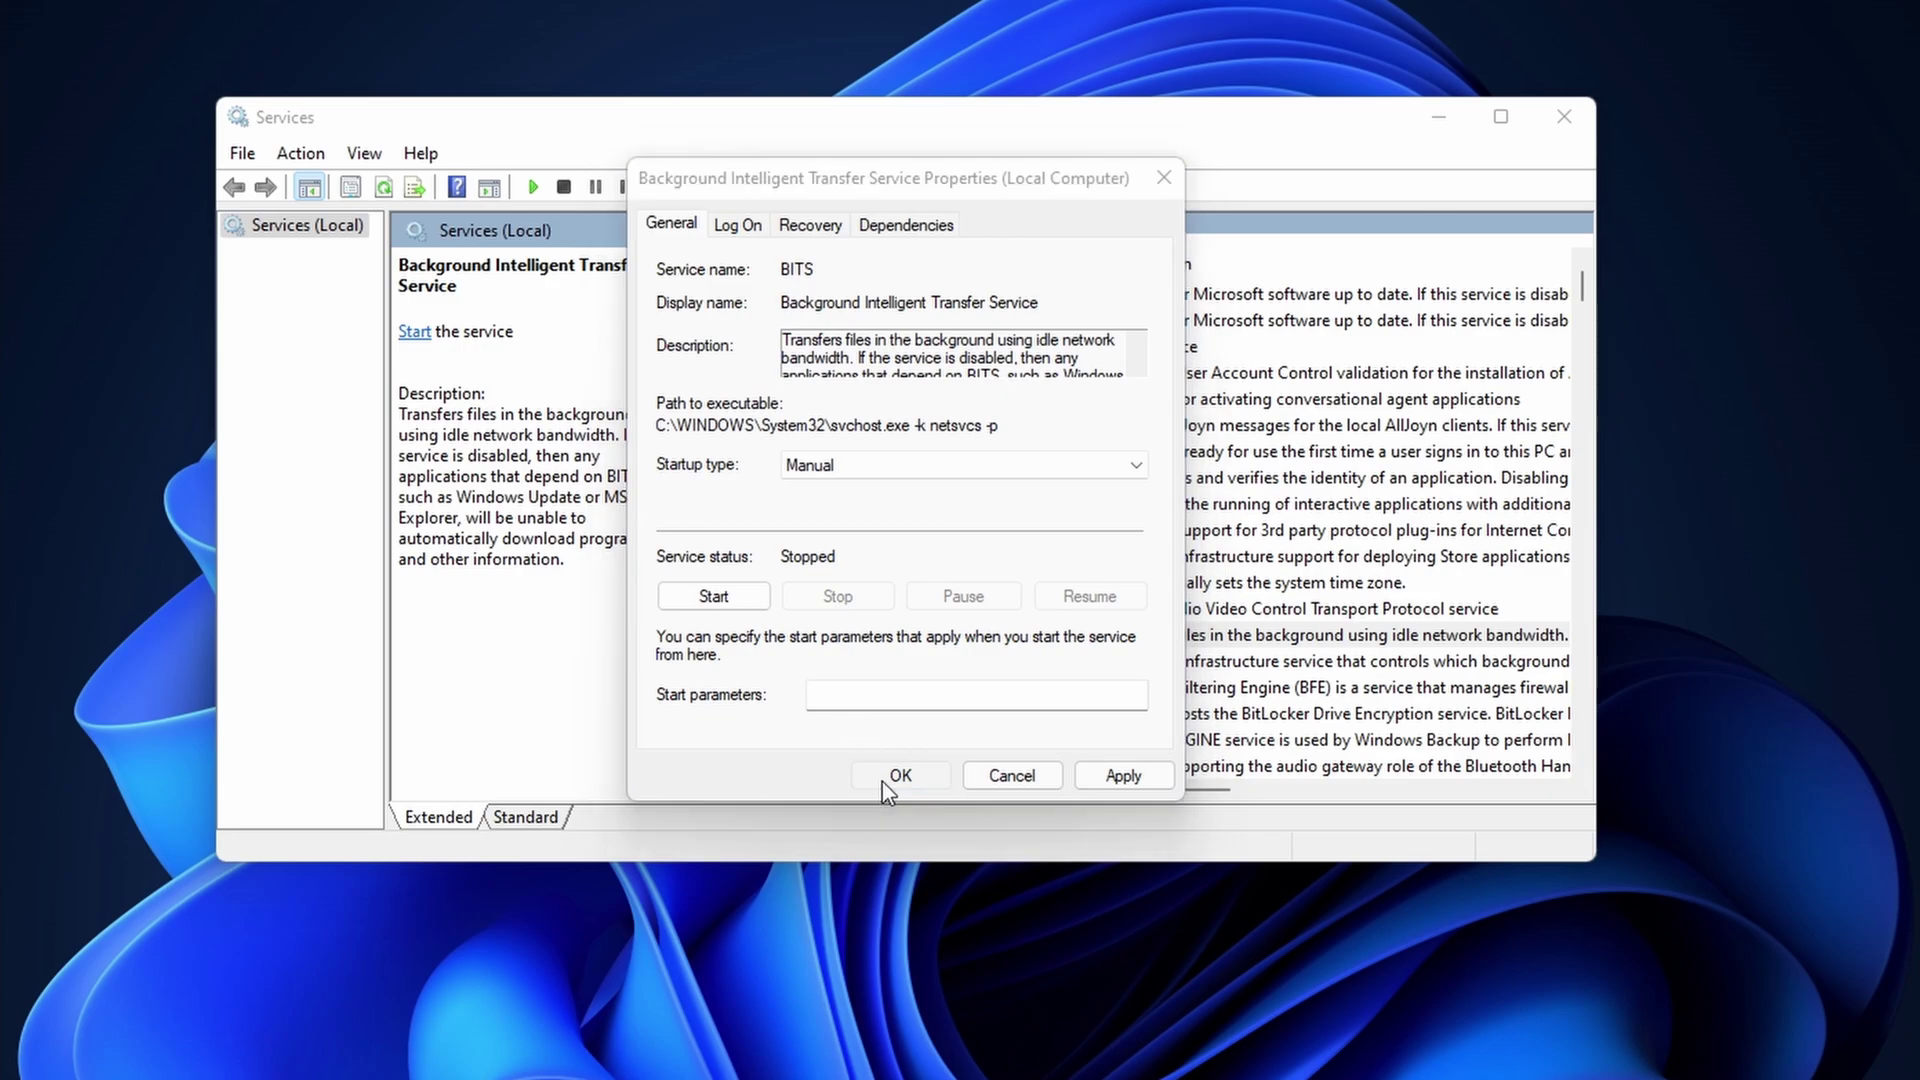